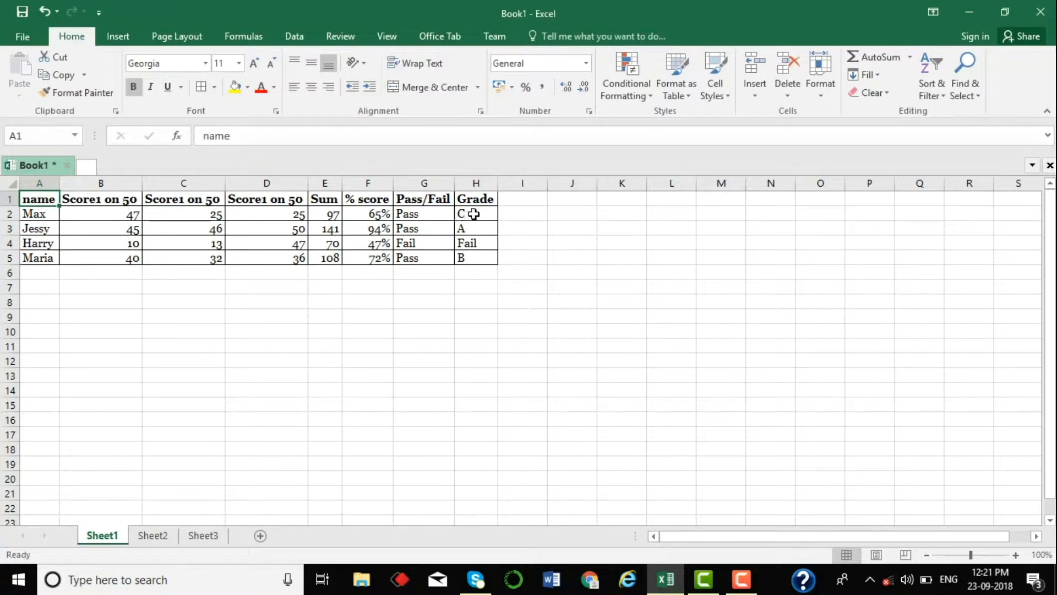
- Review the existing formulas in G2 and H2, and clear all results under the Pass/Fail and Grade headers
left_click(473, 215)
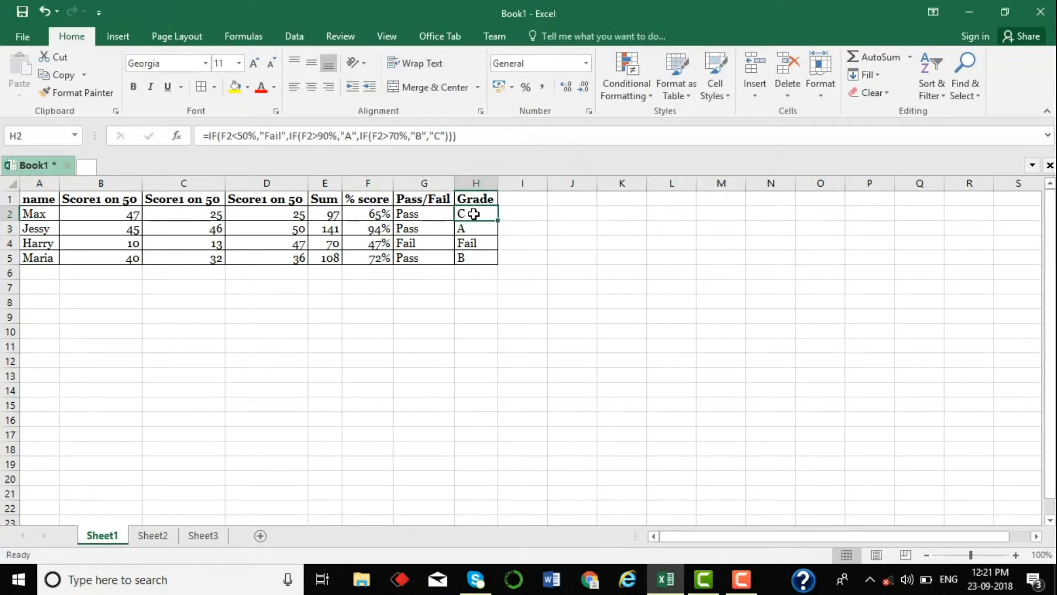
left_click(421, 386)
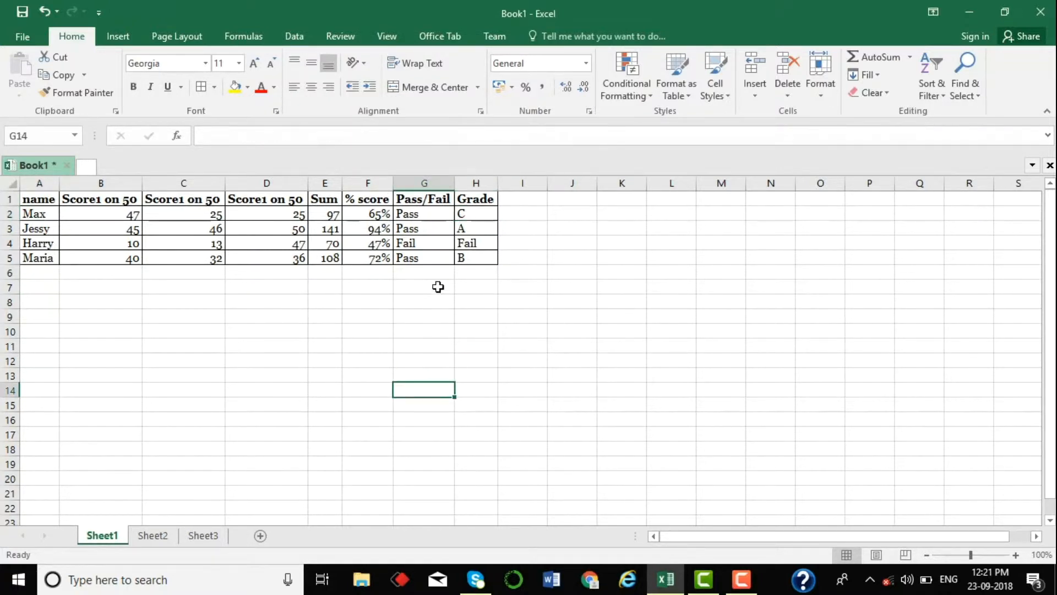
left_click(423, 212)
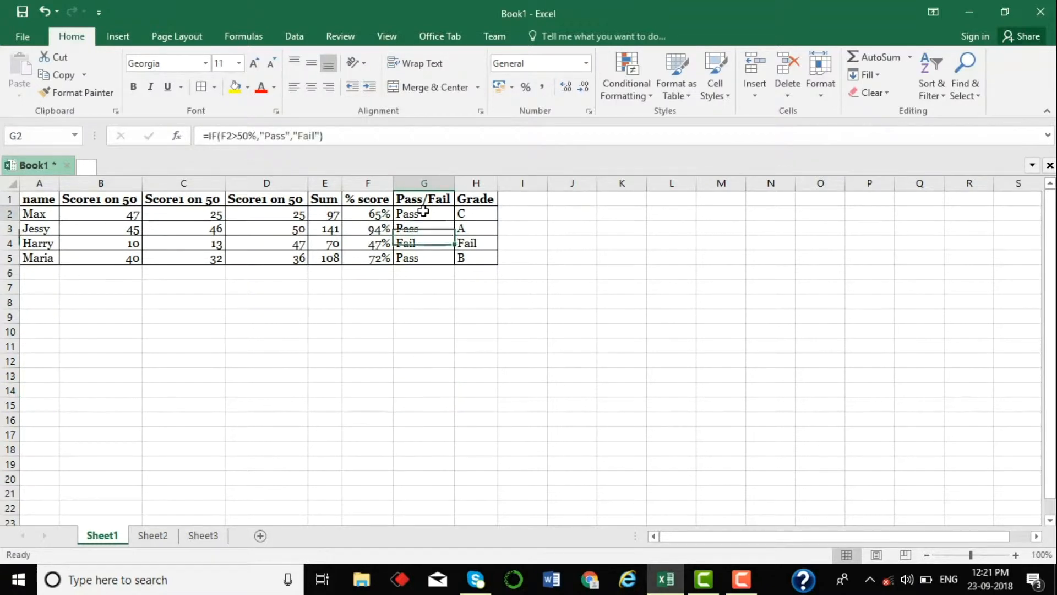
left_click(463, 214)
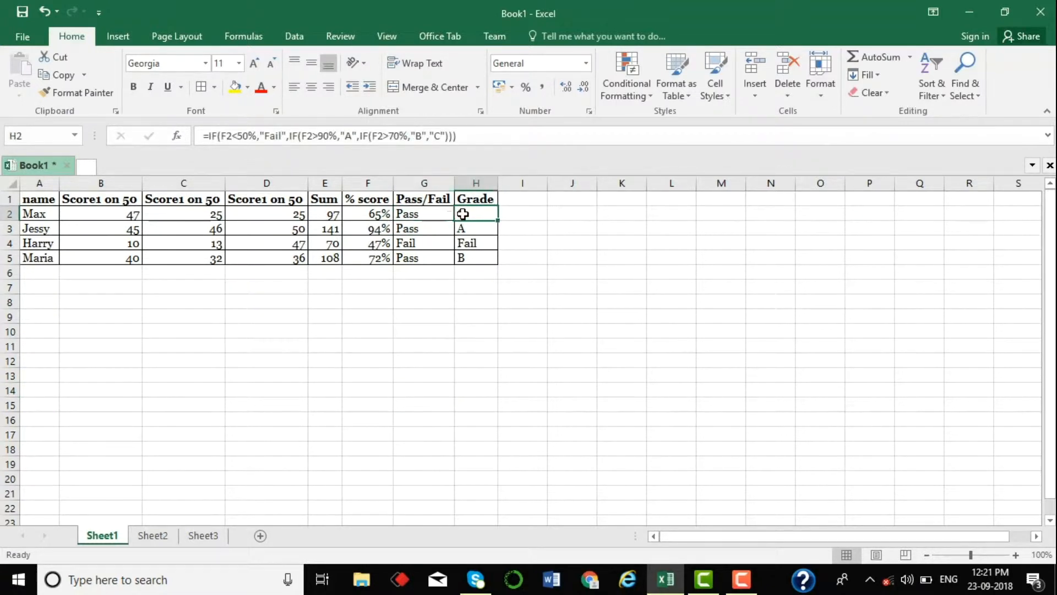
left_click(433, 217)
left_click_drag(427, 214, 500, 289)
key("Delete")
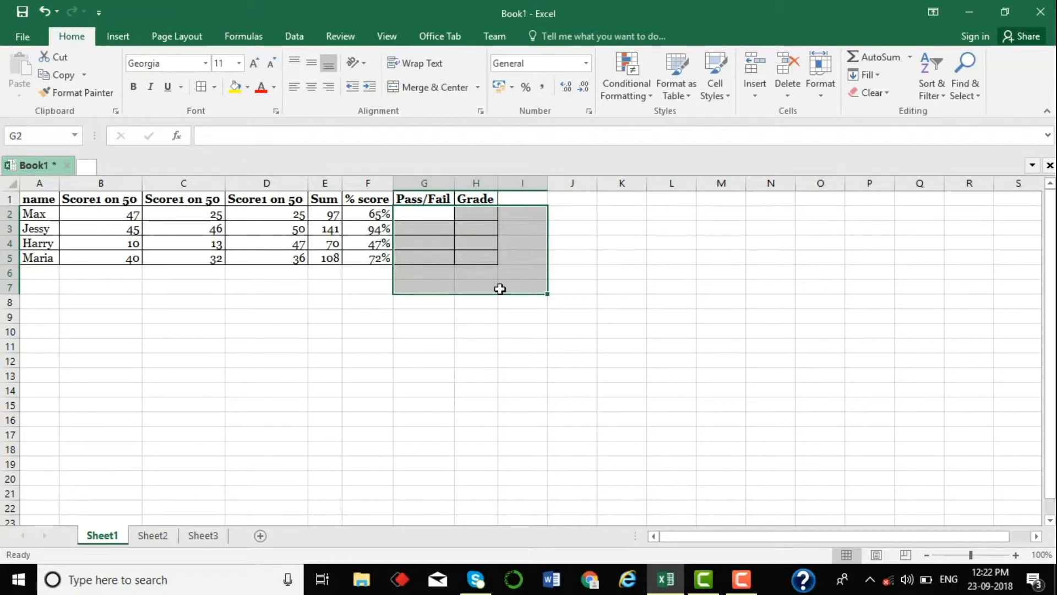
- Enter the formula =IF(F2>50%,"Pass") in G2 to evaluate the first student's % score
left_click(432, 217)
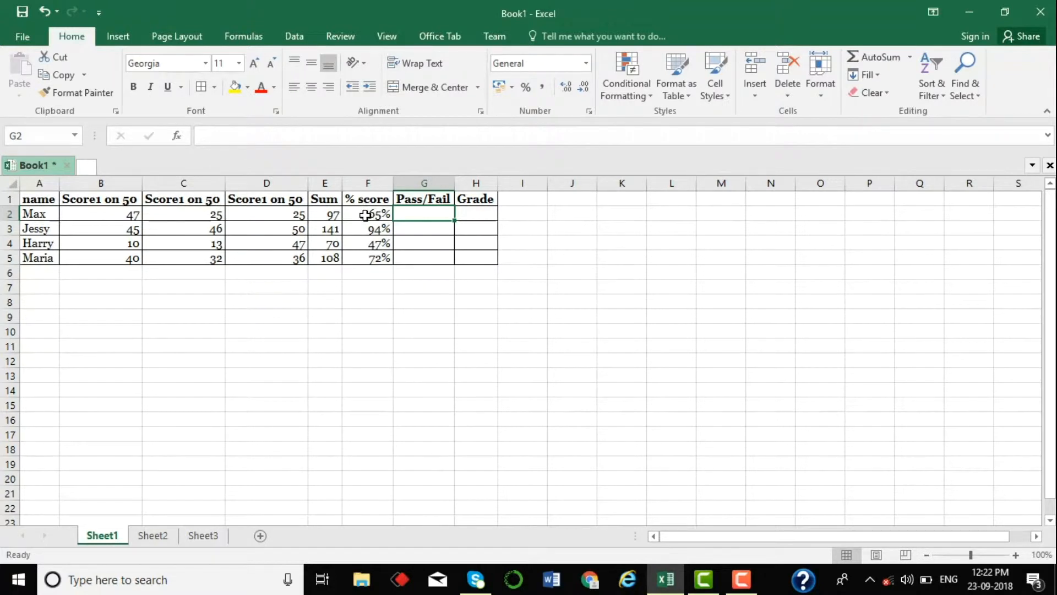
left_click_drag(365, 215, 366, 260)
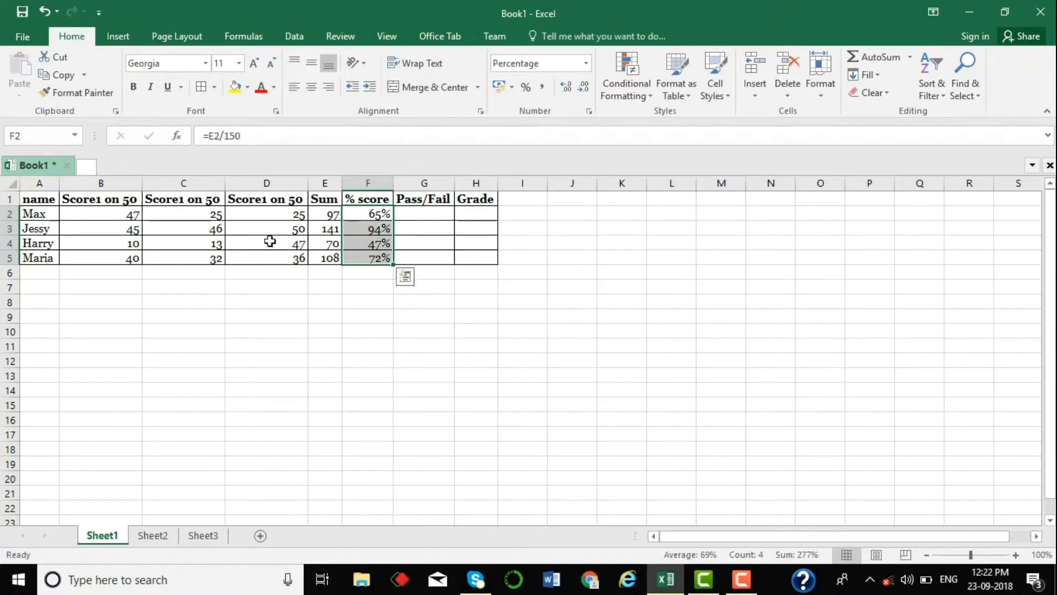
left_click(421, 214)
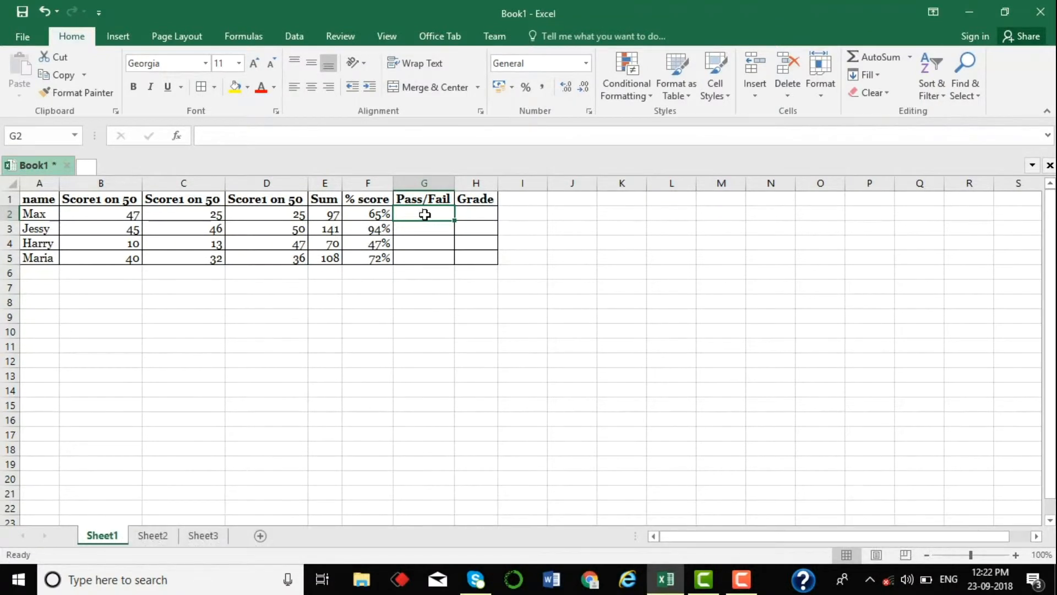
type("=")
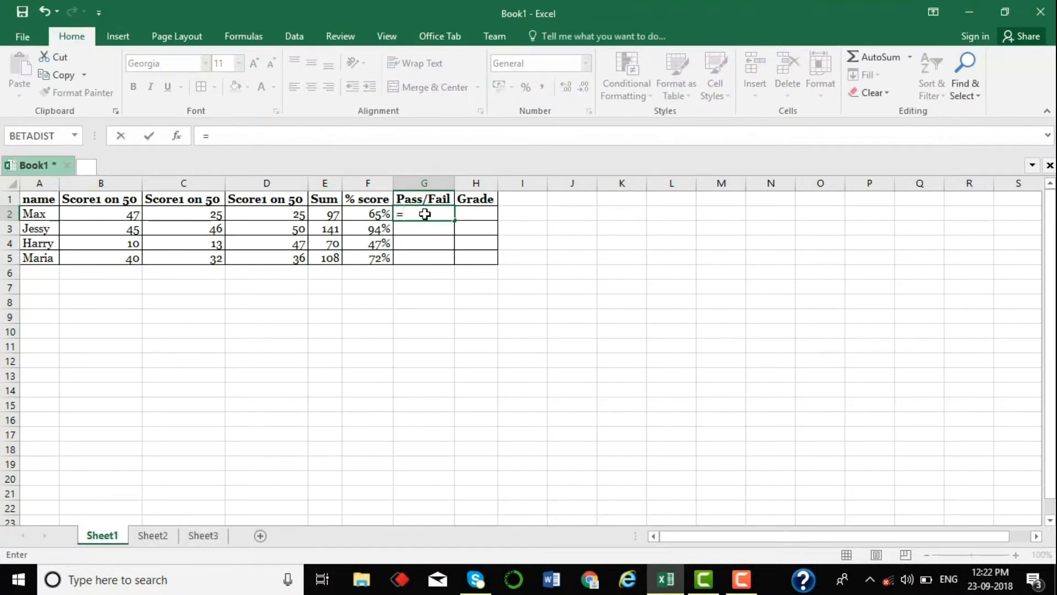
type("if")
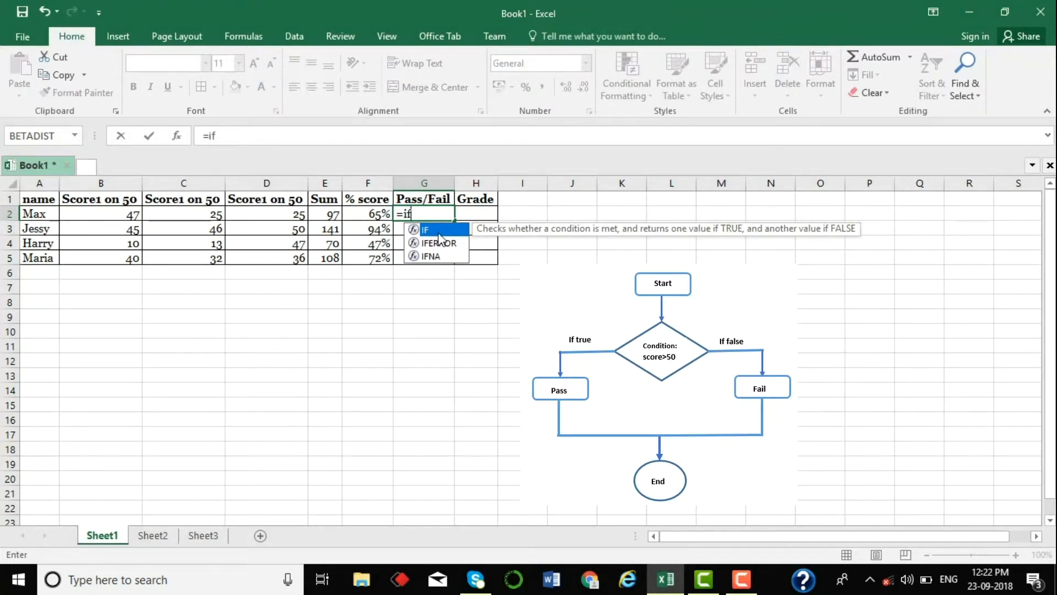
key("Tab")
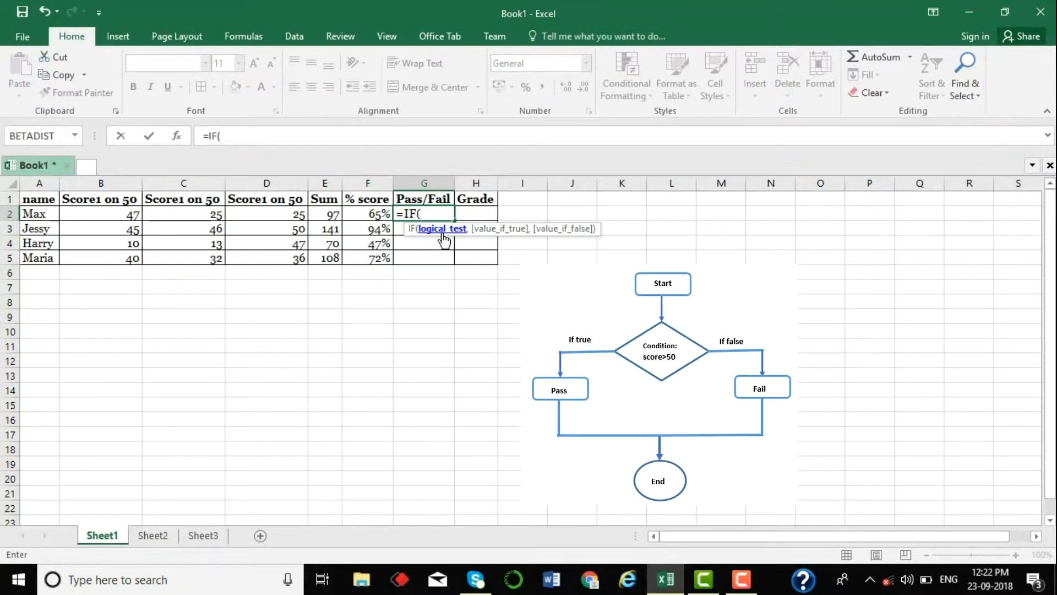
left_click(380, 214)
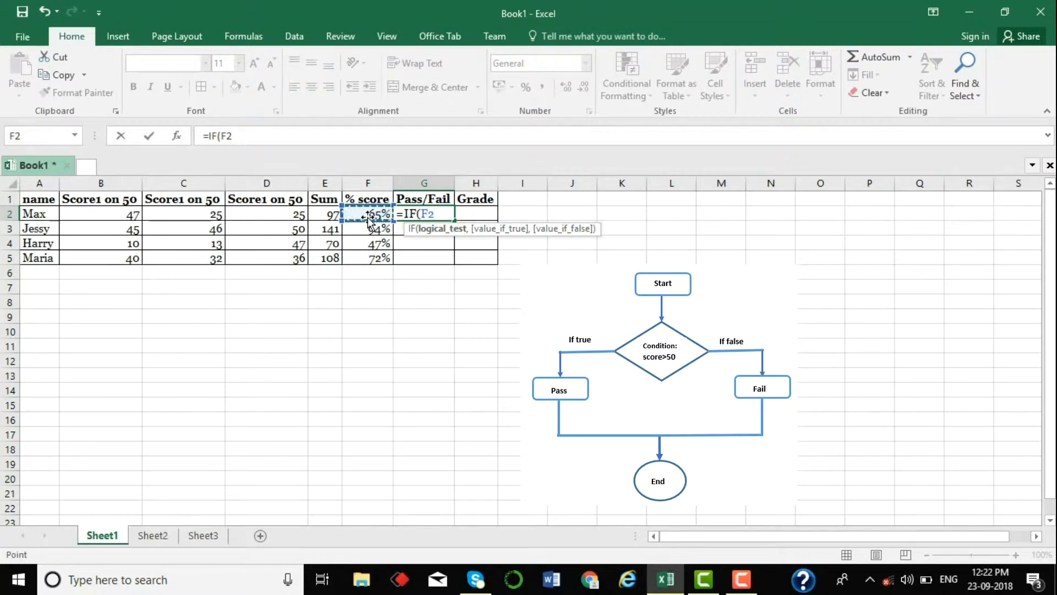
type(">50%,")
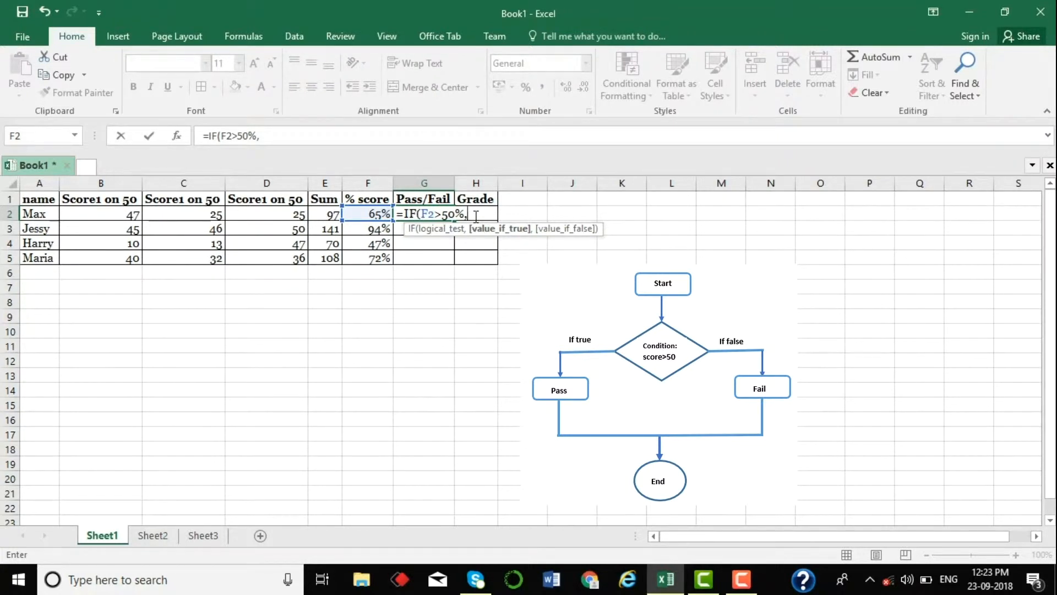
type("\"Pass\")")
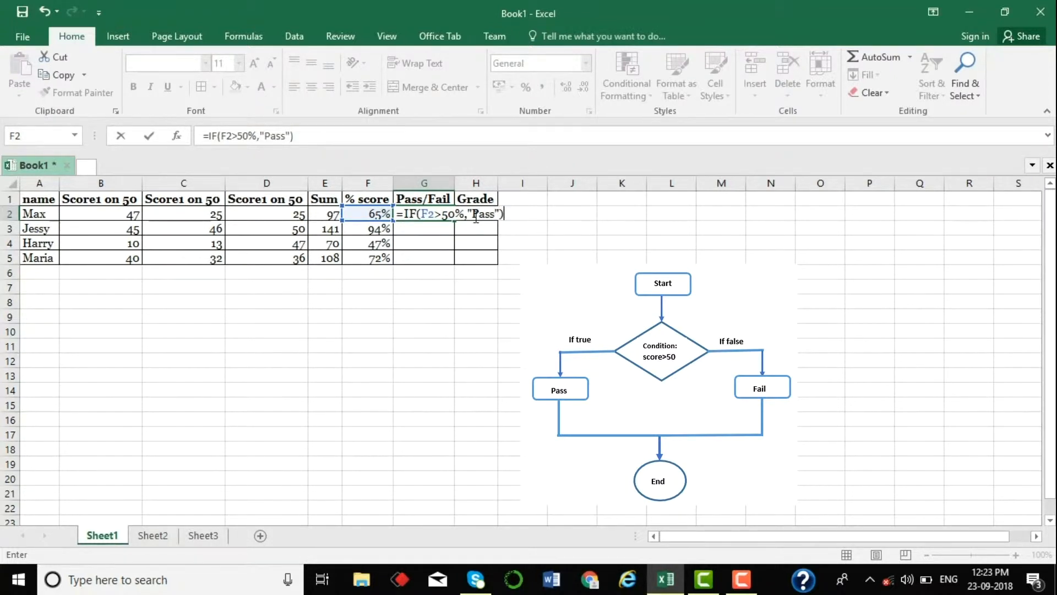
key("Return")
- Fill the G2 formula down through G5 and compare the Pass/Fail results with the % scores, examining the formula in G4
left_click(437, 213)
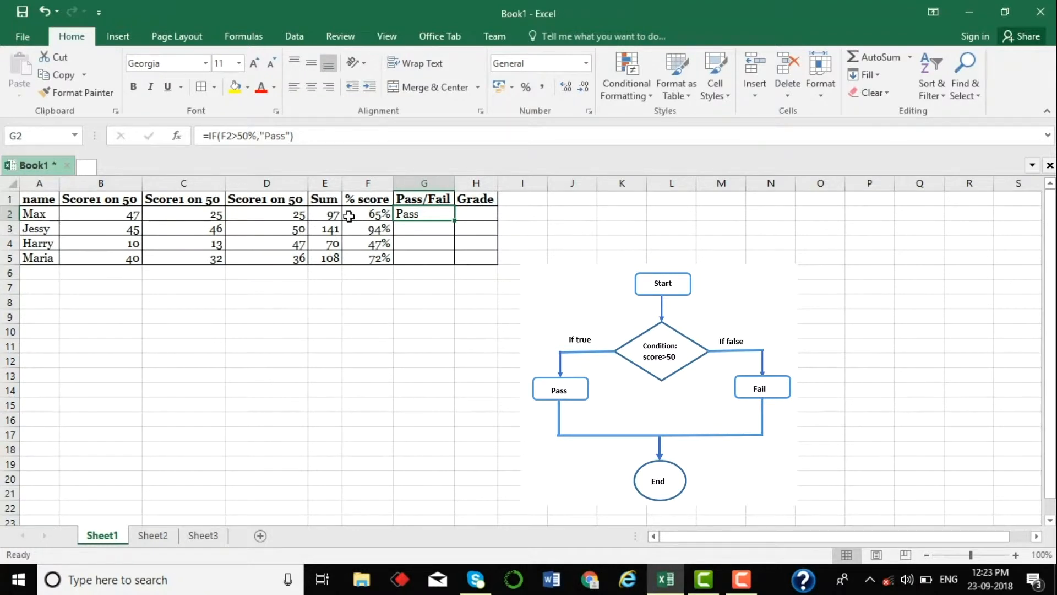
double_click(454, 221)
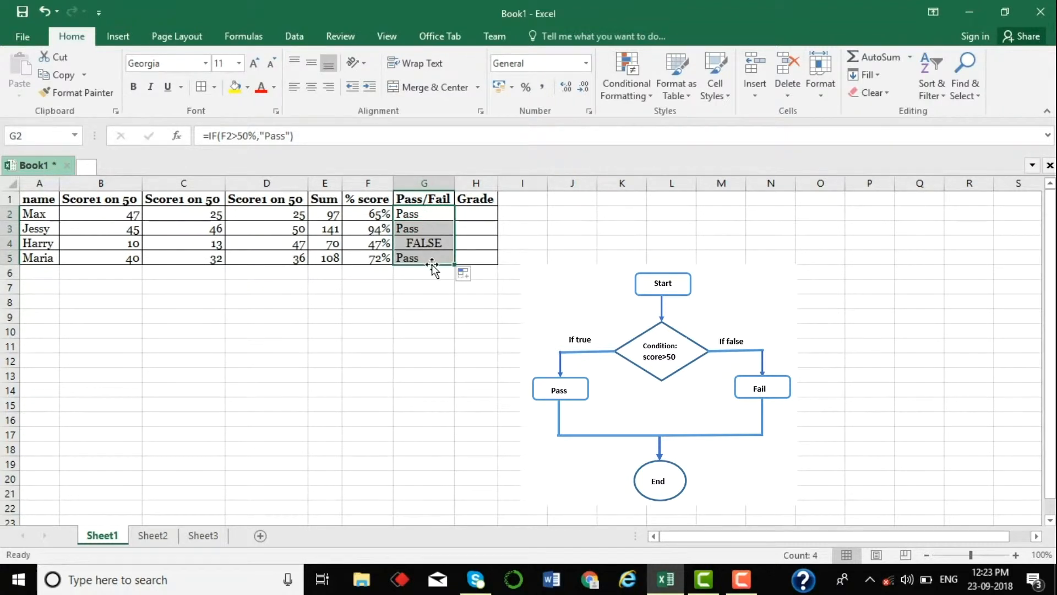
left_click_drag(372, 212, 373, 255)
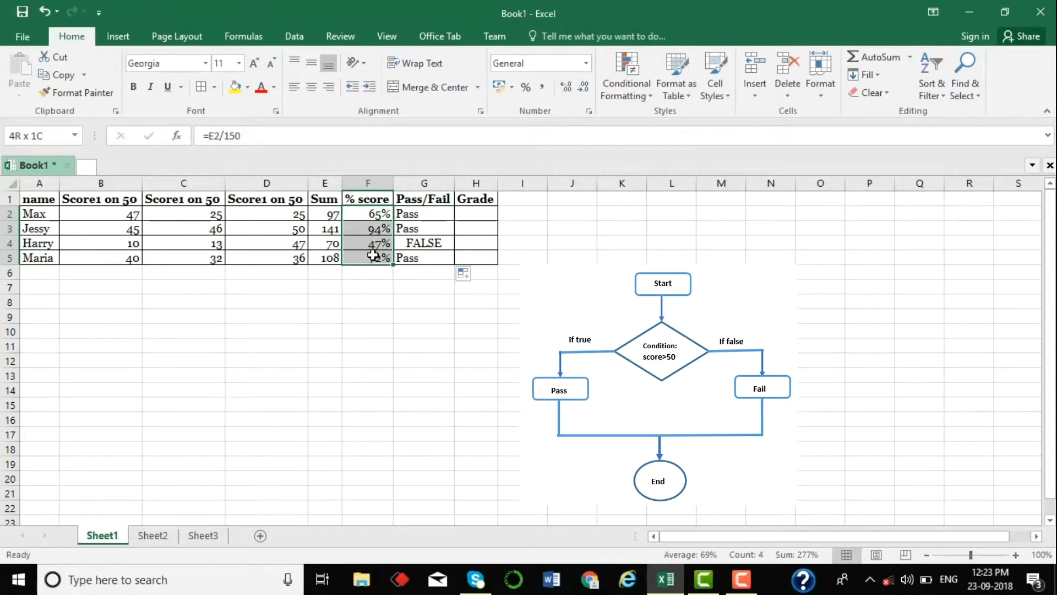
left_click(419, 229)
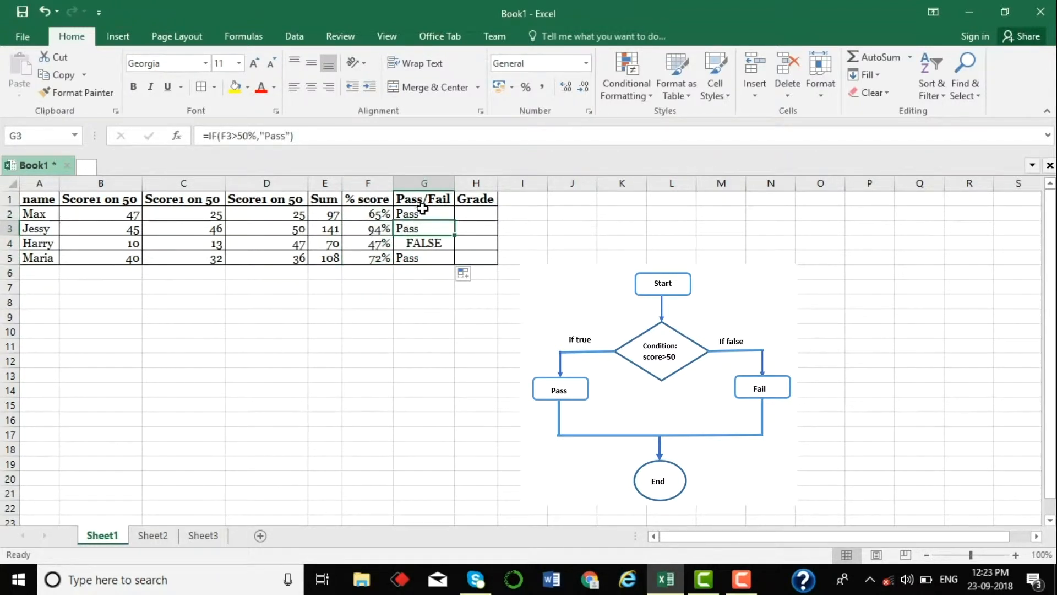
left_click(419, 243)
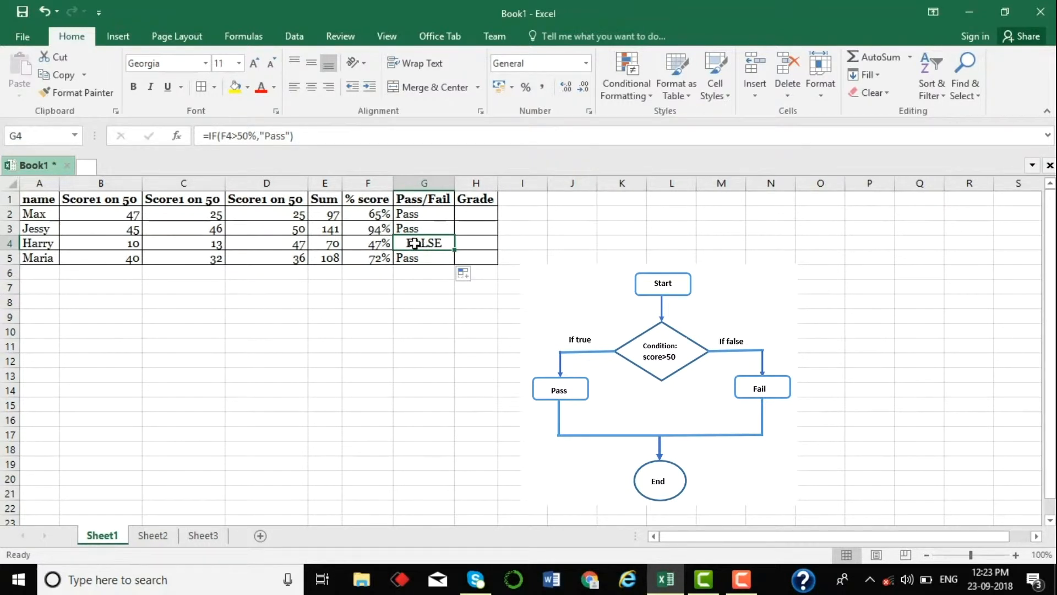
left_click(304, 136)
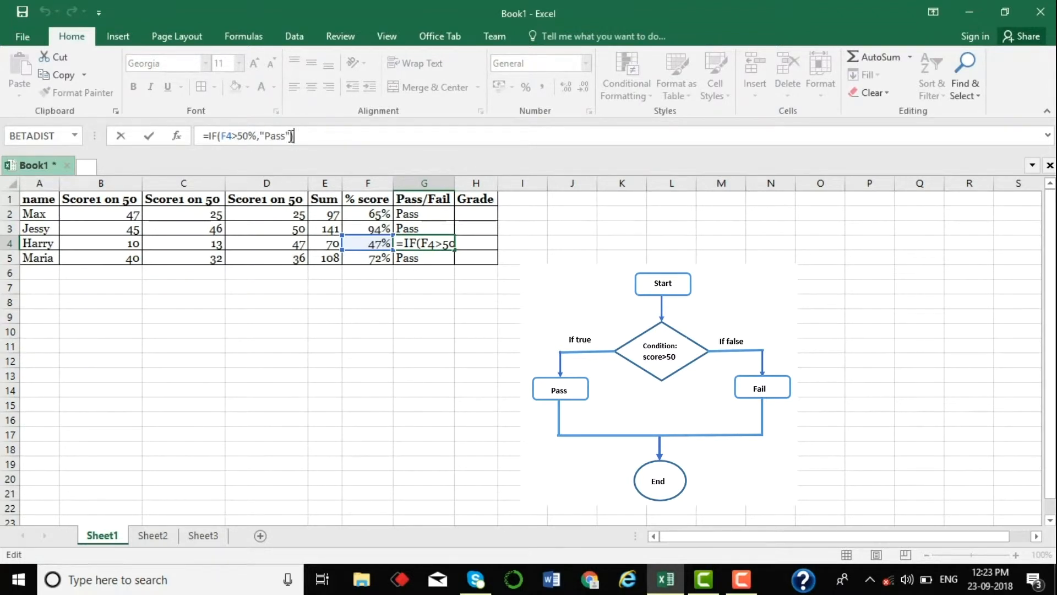
key("Return")
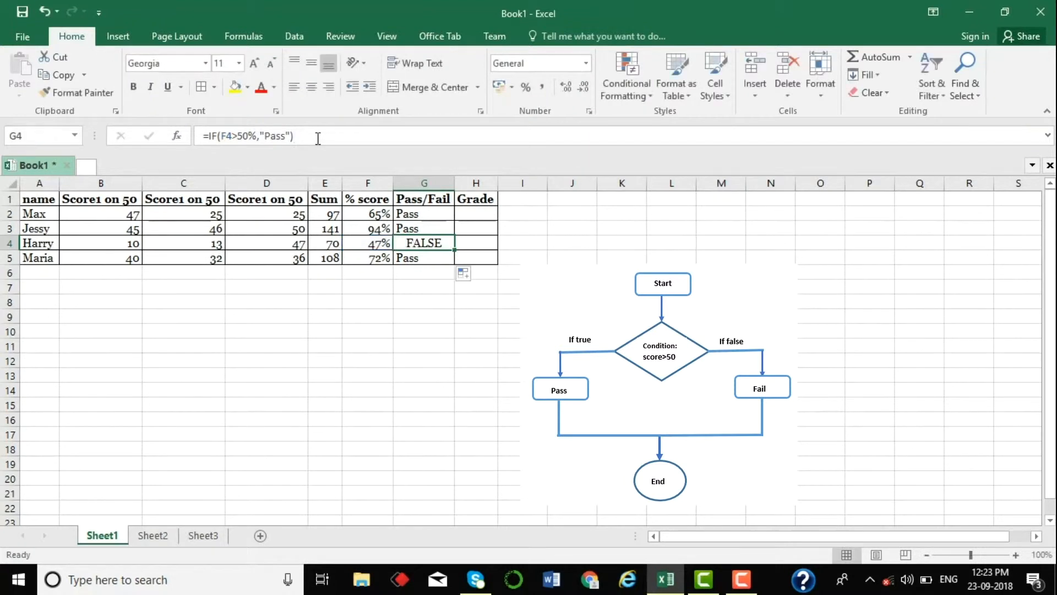
- Add "Fail" as the value if false in G2, making the formula =IF(F2>50%,"Pass","Fail")
left_click(419, 216)
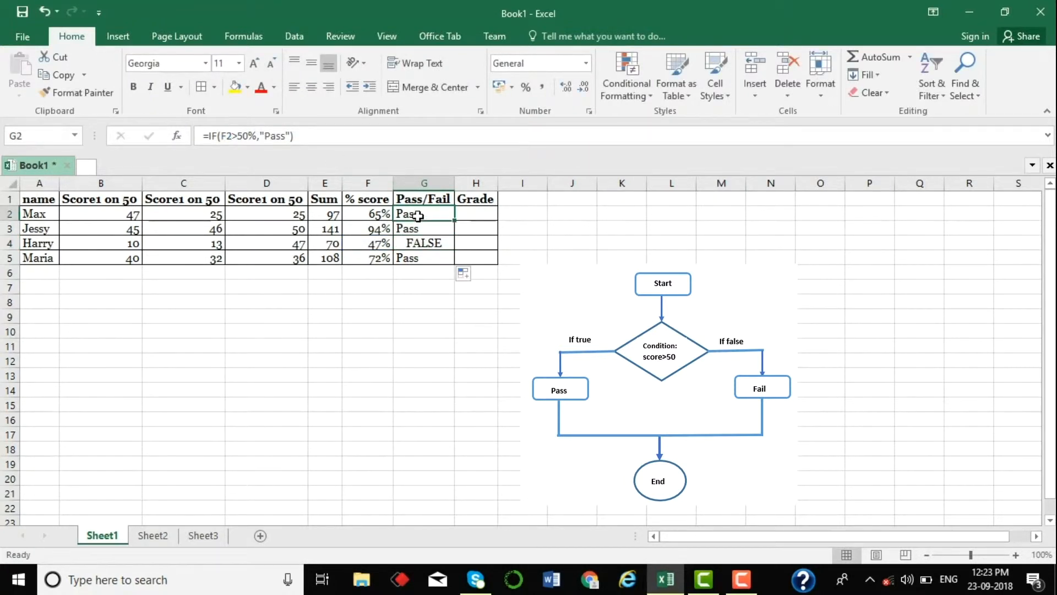
left_click(312, 135)
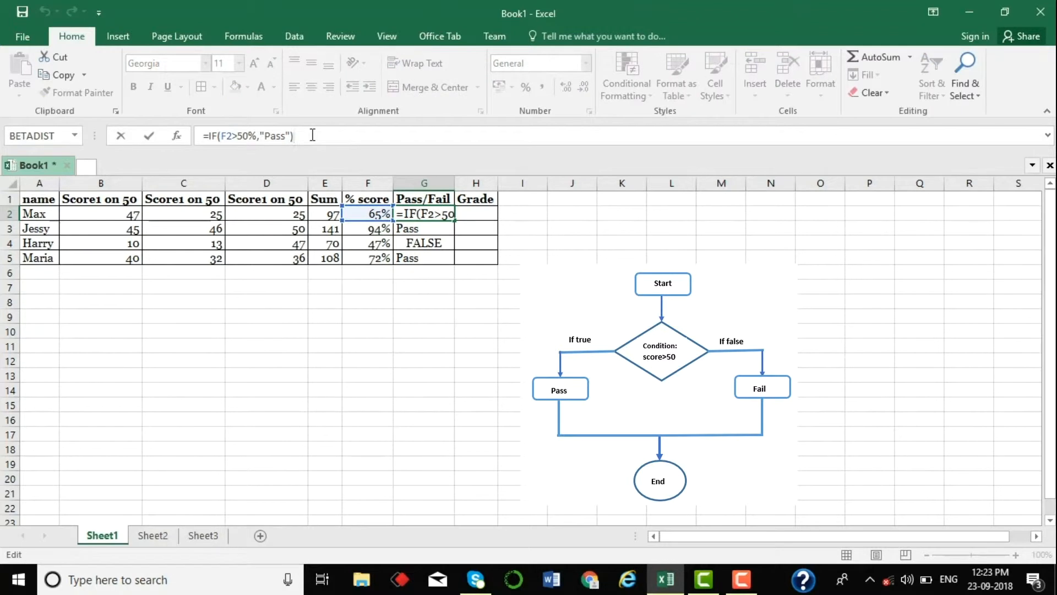
key("BackSpace")
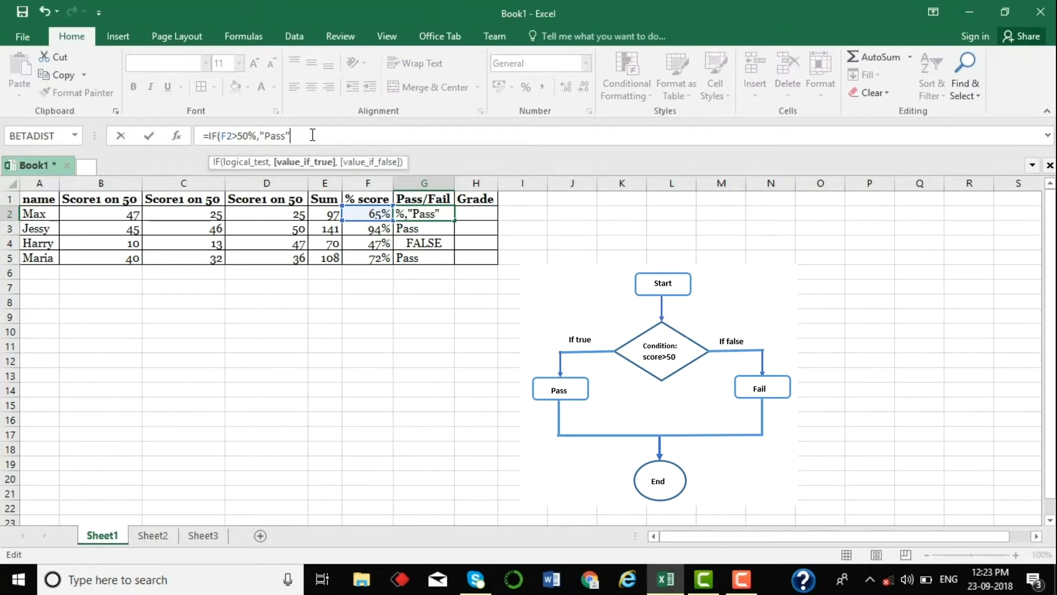
type(",")
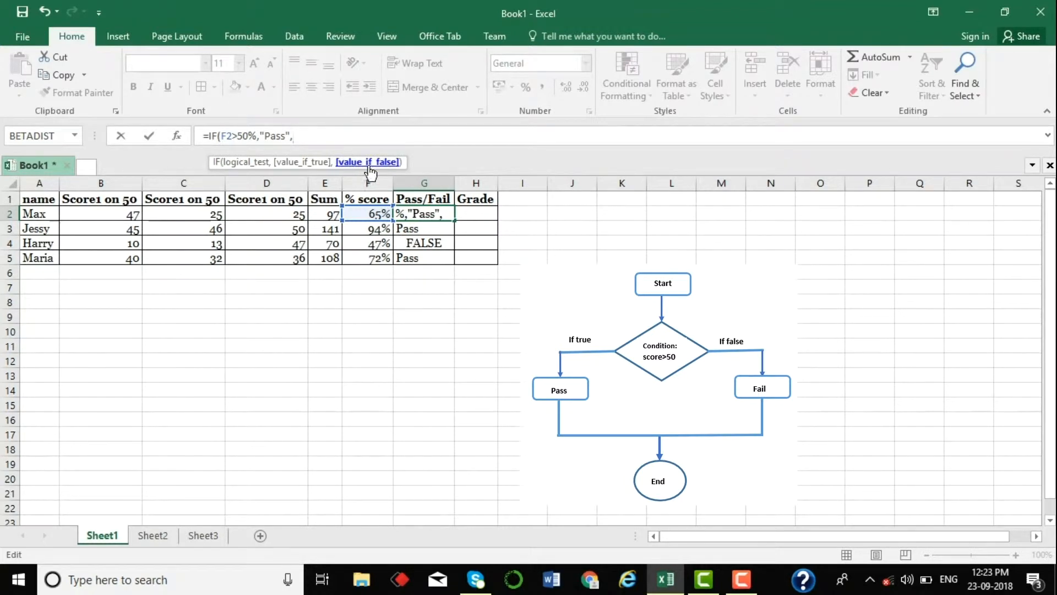
type("\"Fail\")")
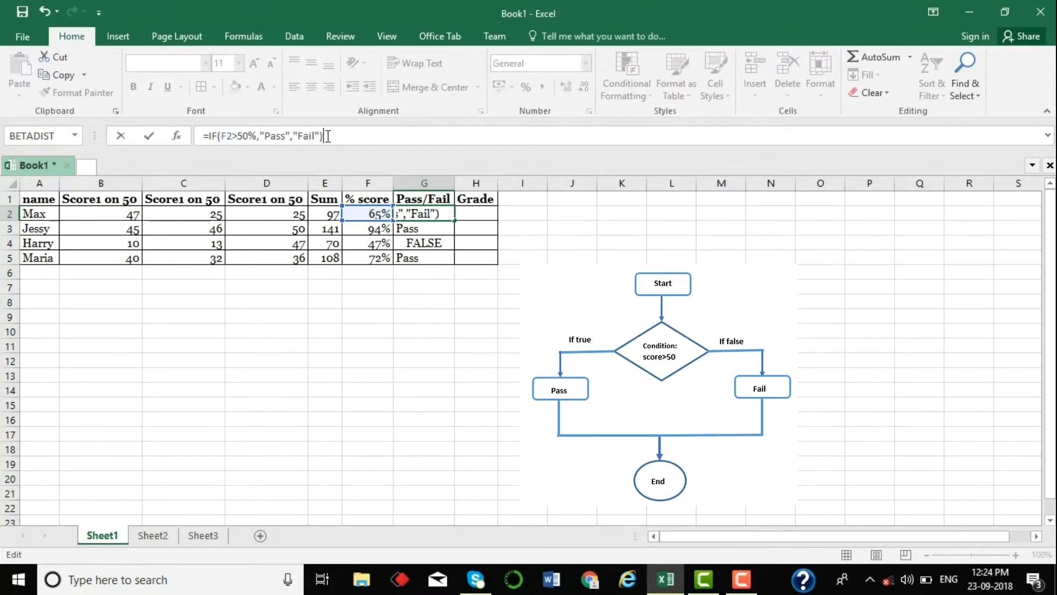
key("Return")
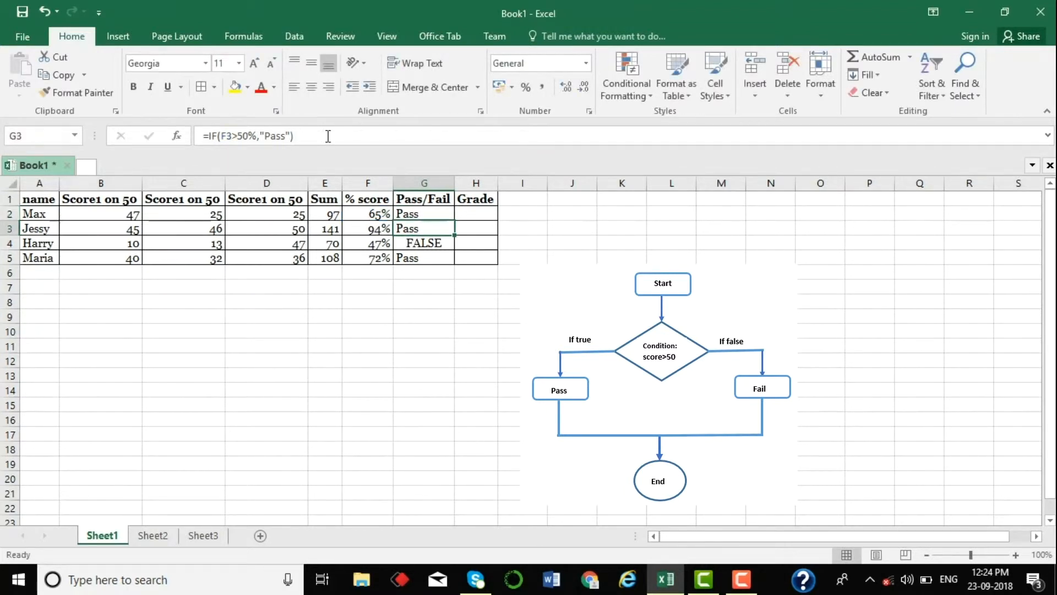
- Fill the revised Pass/Fail formula from G2 down through G5 and check the copied formula in G4
left_click(416, 215)
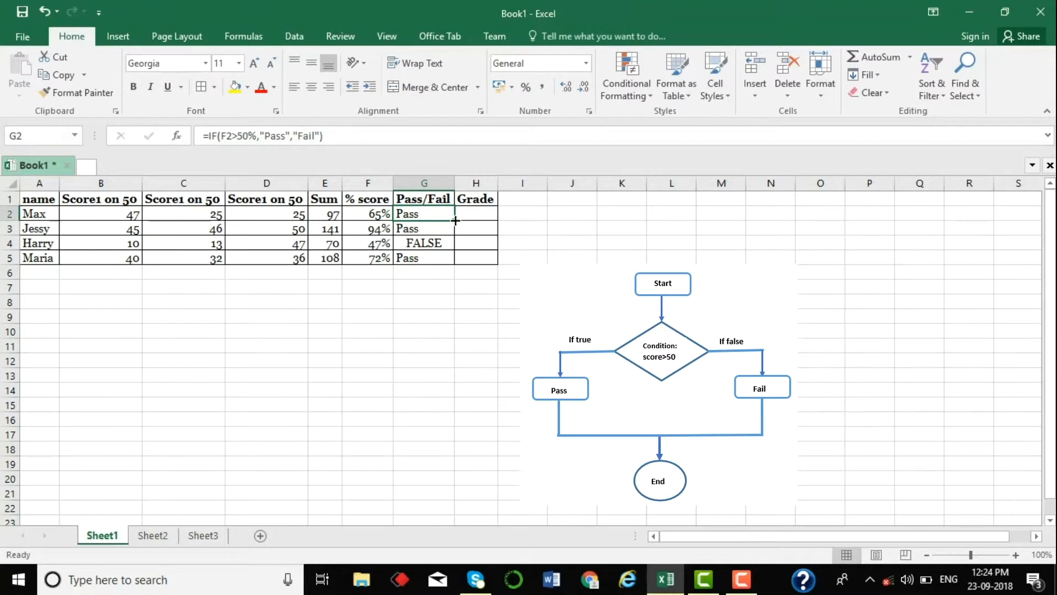
left_click_drag(454, 220, 453, 262)
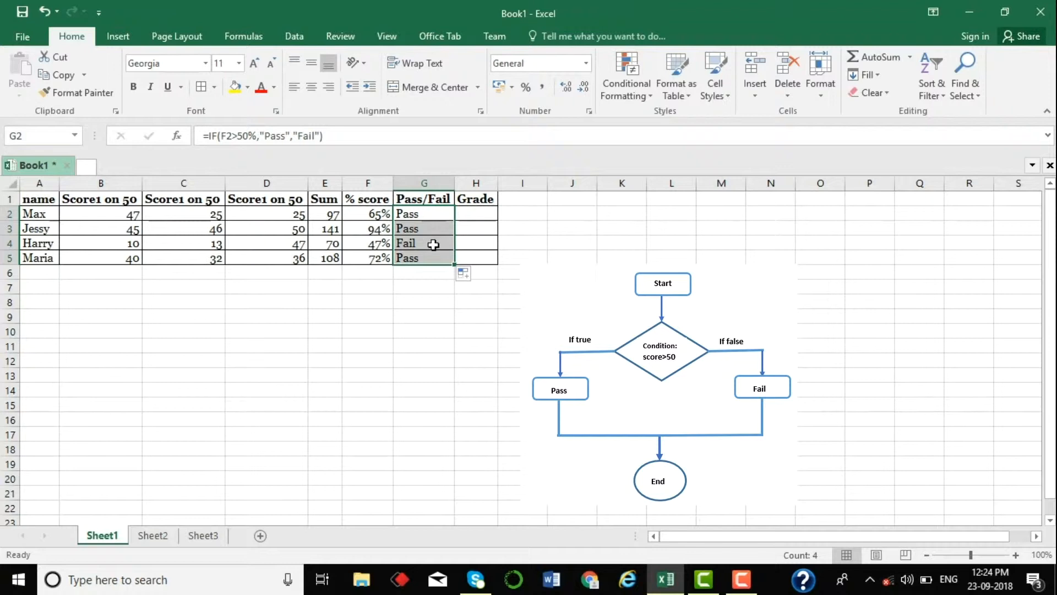
left_click(433, 238)
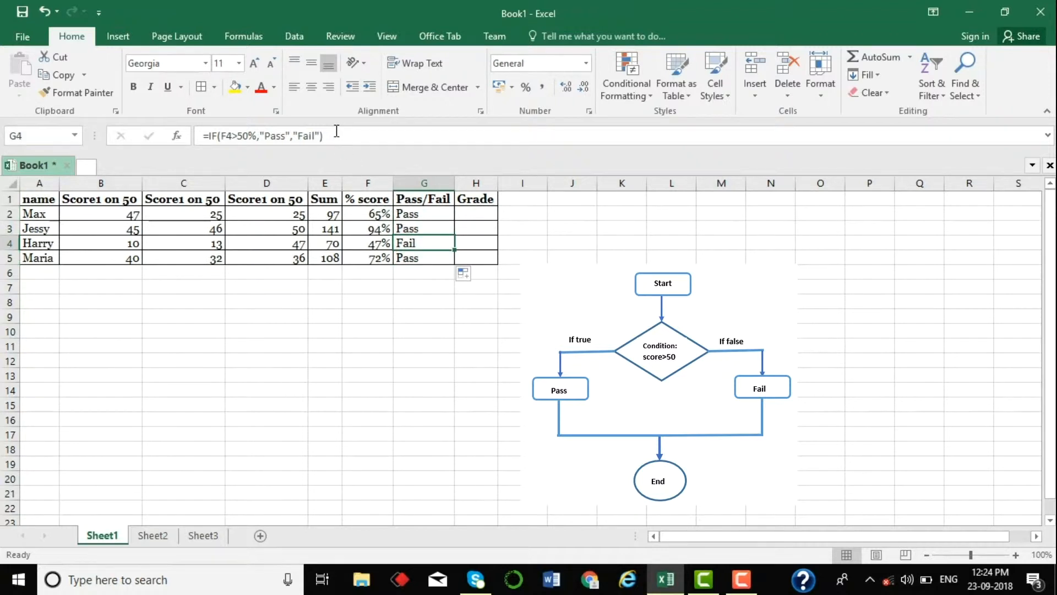
left_click(336, 134)
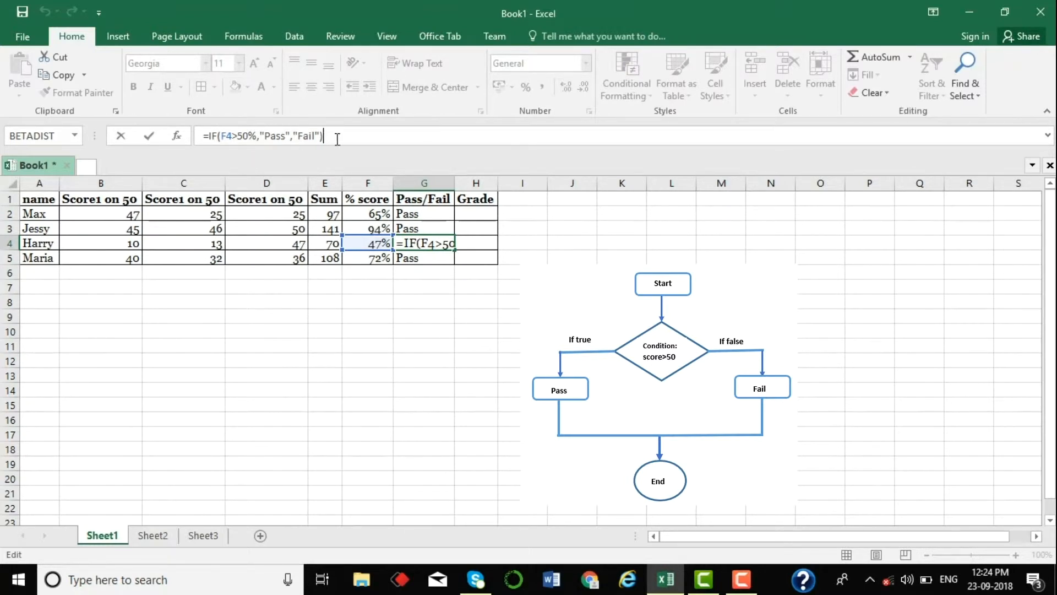
key("ctrl+Return")
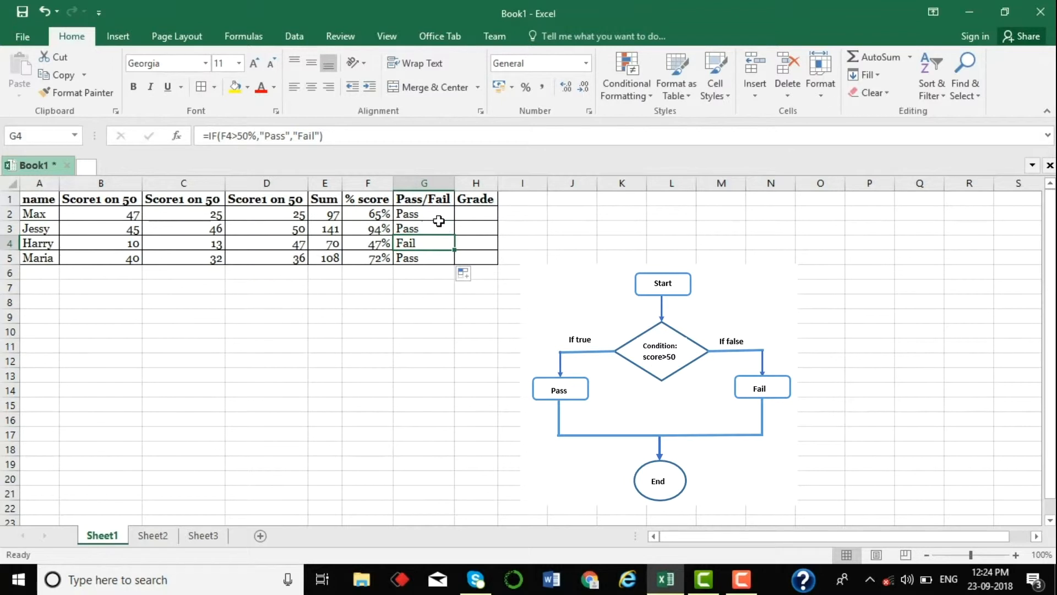
- Start a Grade formula in H2 with =IF(F2<50%,"F", to give an F to scores under 50%
left_click(464, 215)
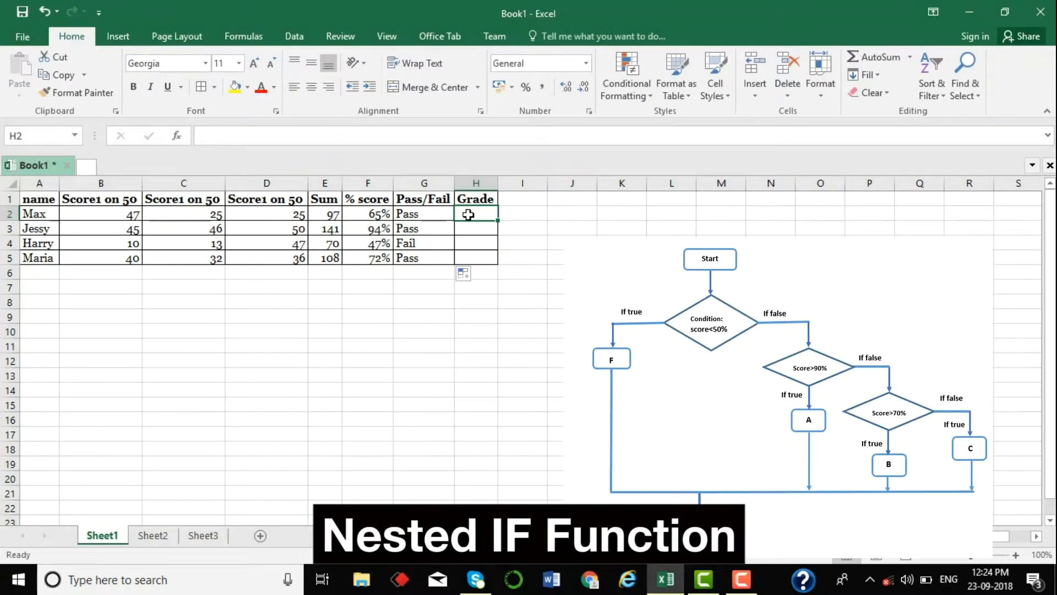
type("=if")
key("Tab")
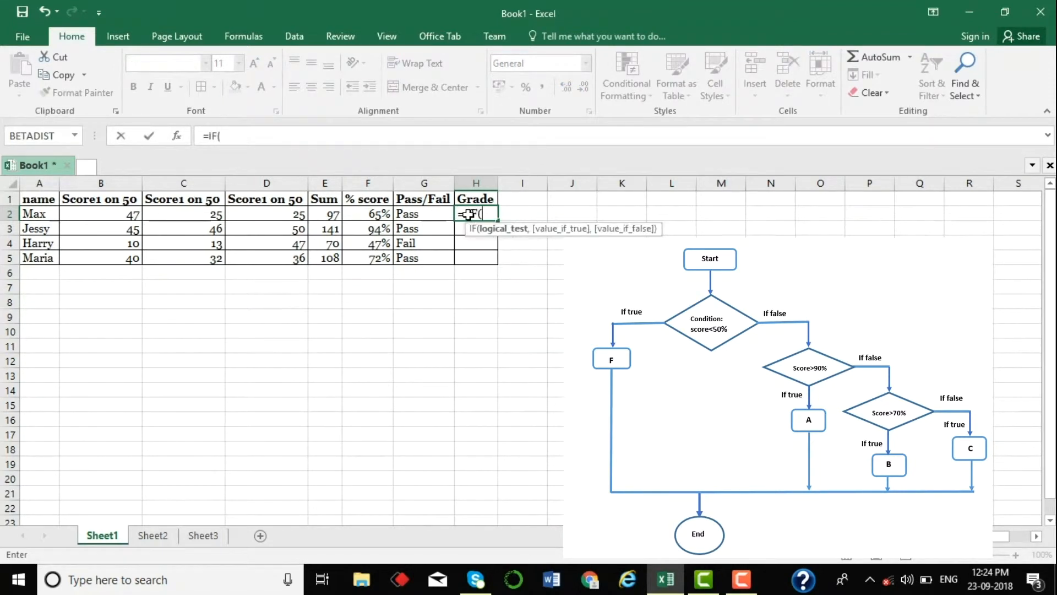
left_click(365, 213)
type("<")
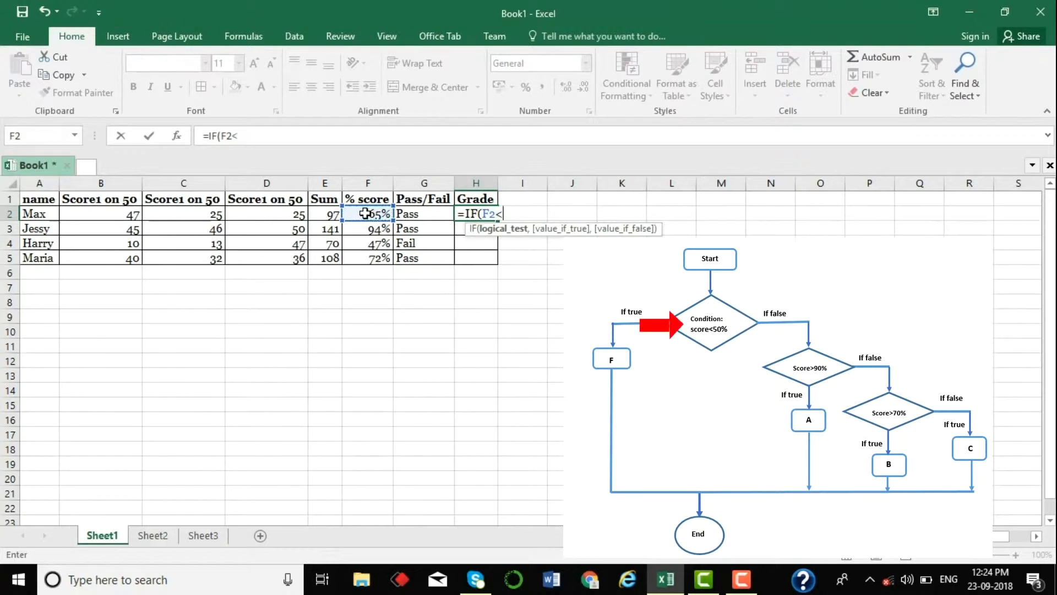
type("50%,\"")
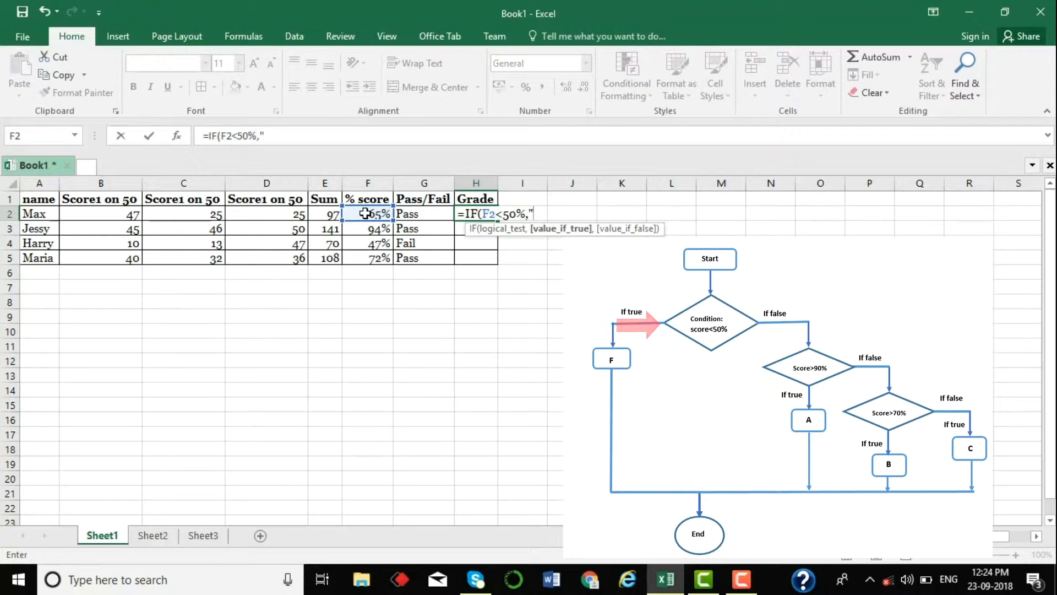
type("F\"")
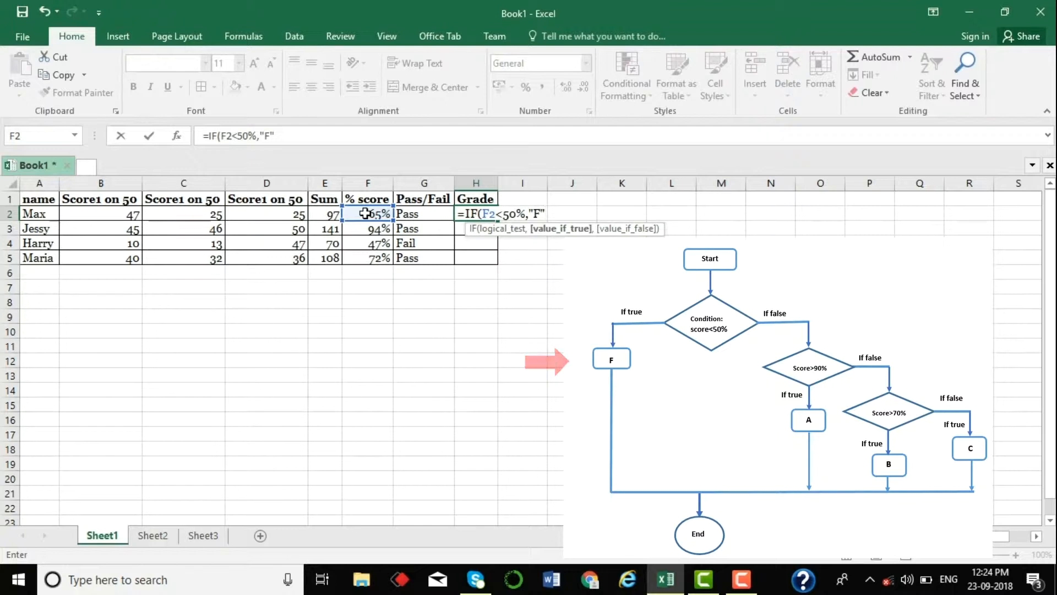
type(",")
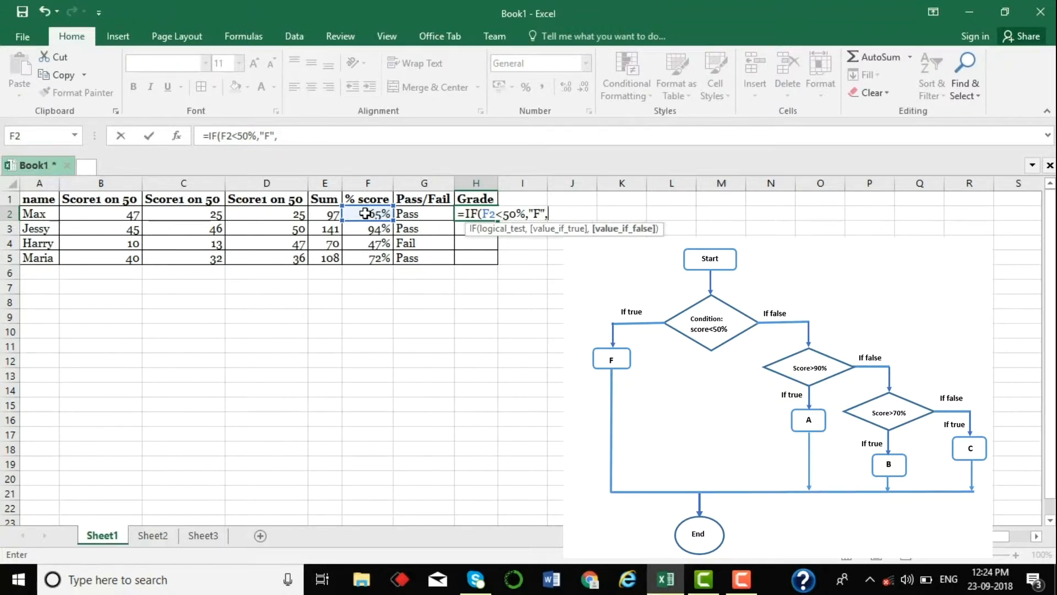
- Nest a second IF as the value if false, testing F2>90% and returning "A" when true
type("if")
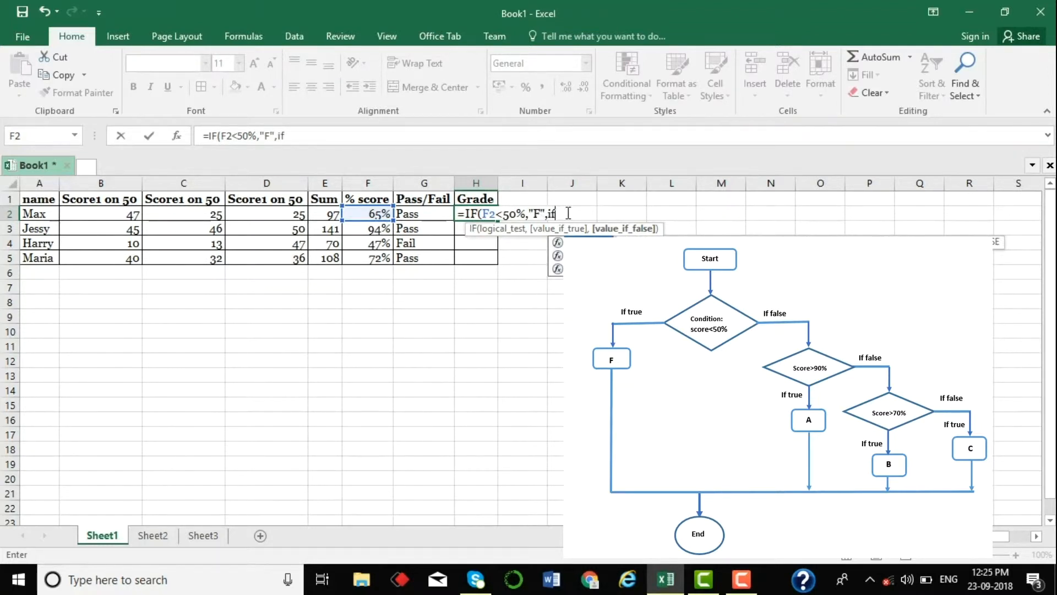
key("Tab")
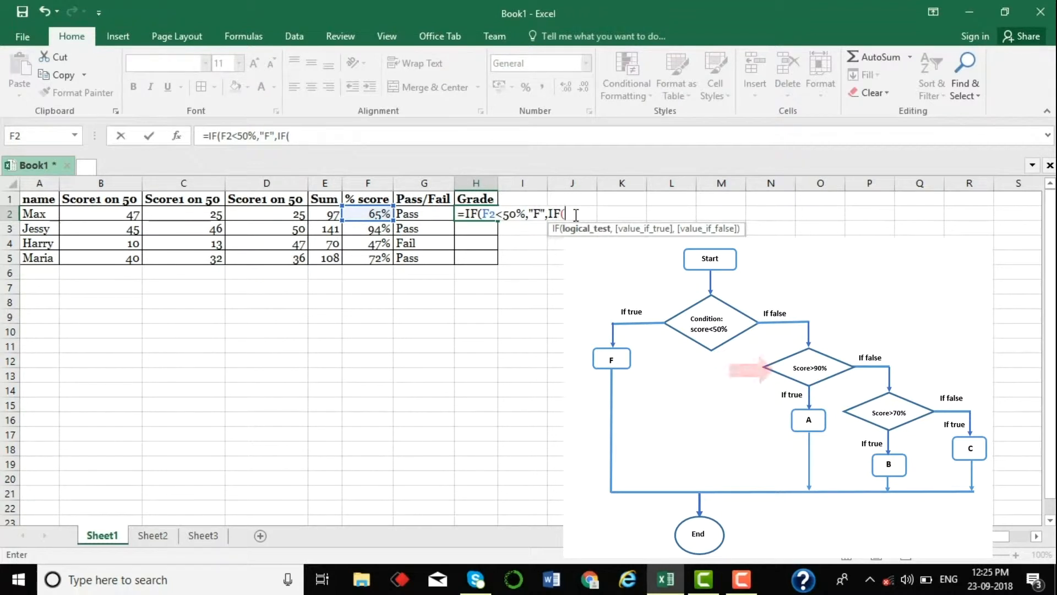
left_click(356, 213)
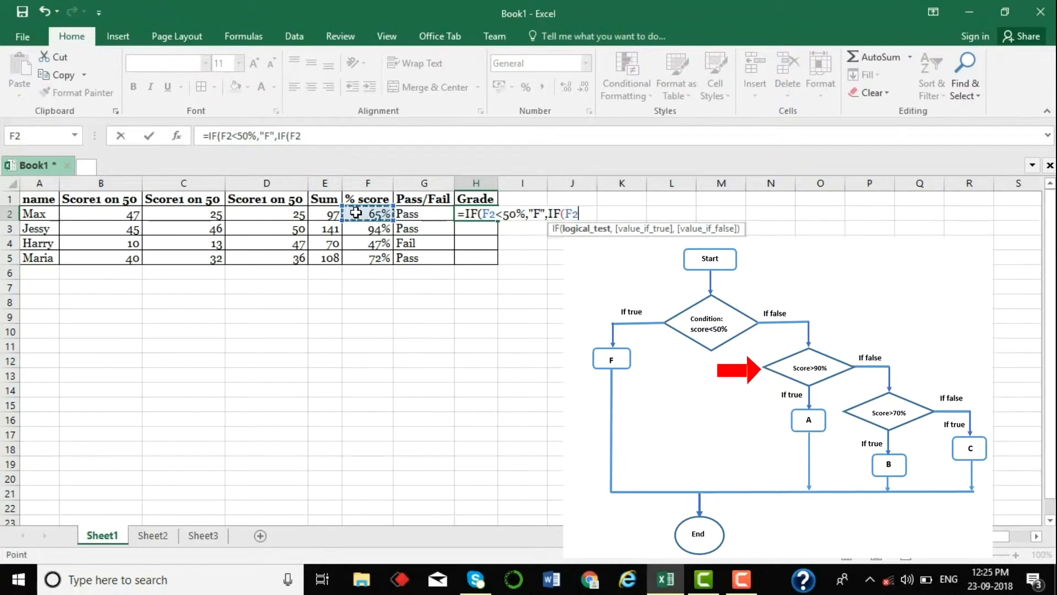
type(">9")
type("0%,")
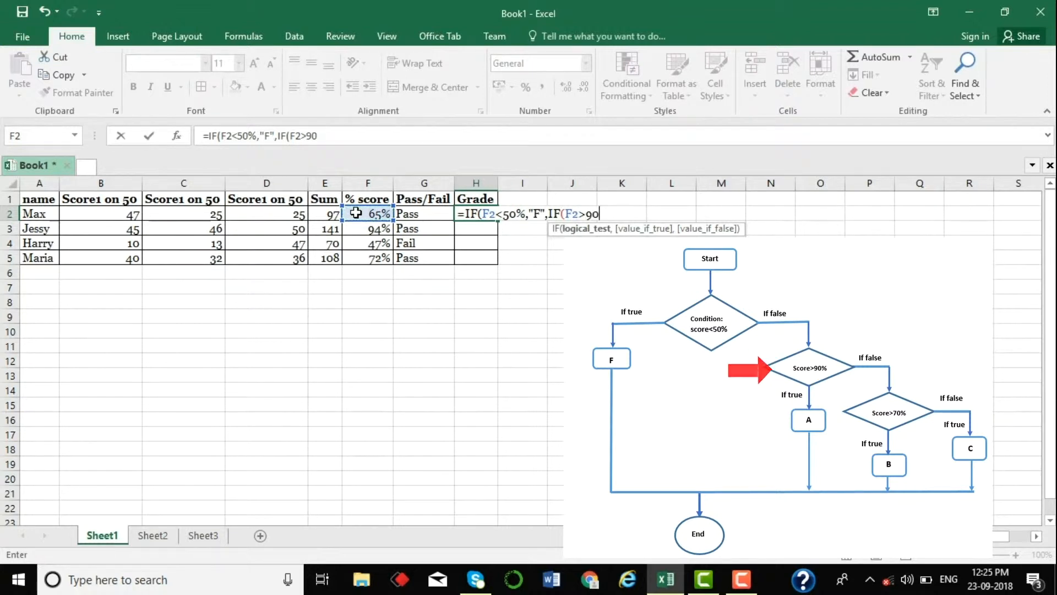
type("\"")
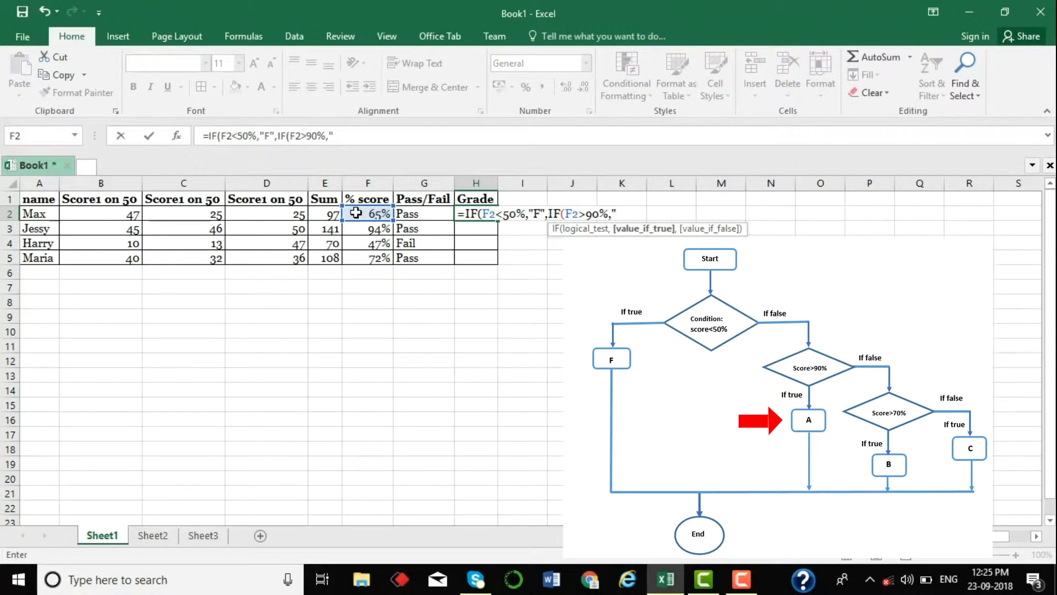
type("A\"")
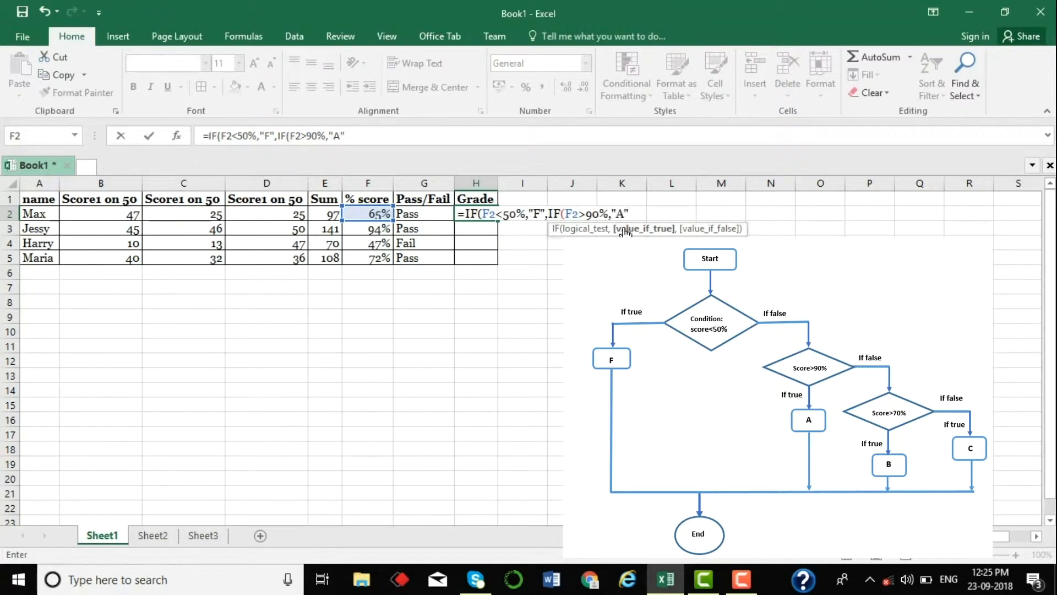
type(",")
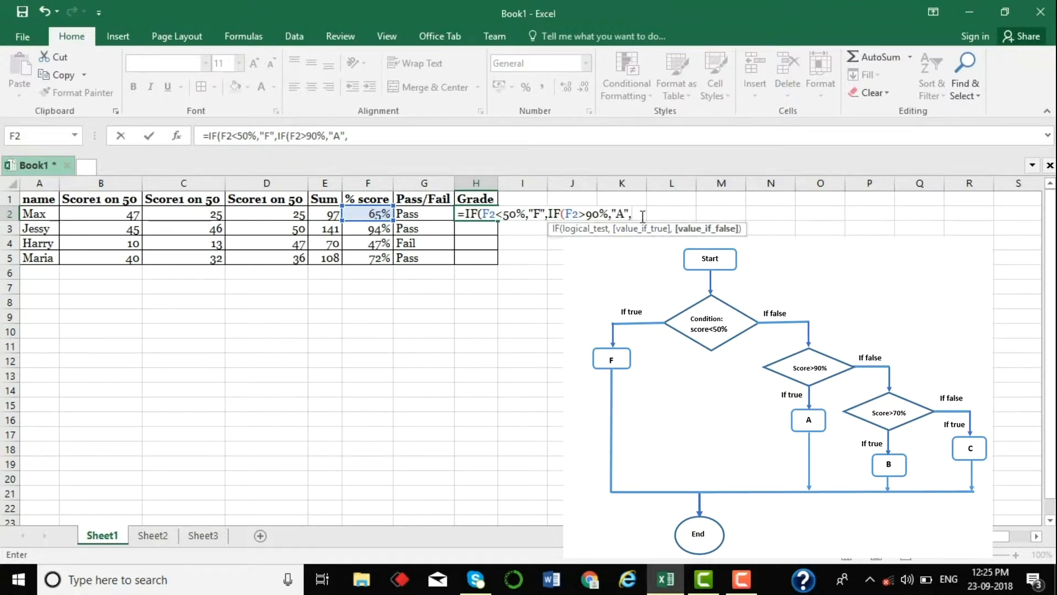
- Nest a third IF as the second IF's value if false, with F2 as the cell it tests
type("if")
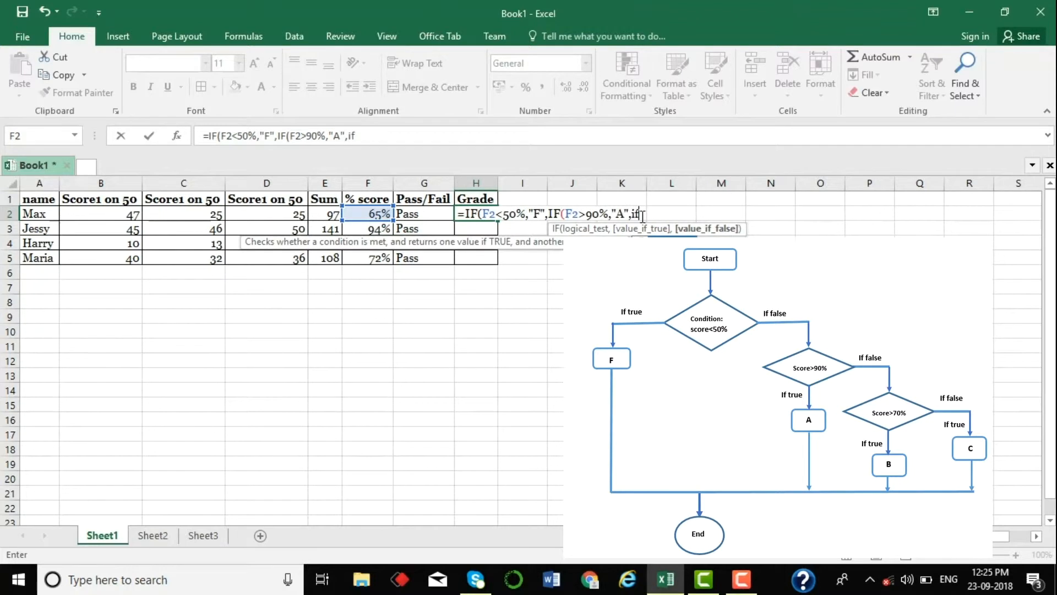
key("Tab")
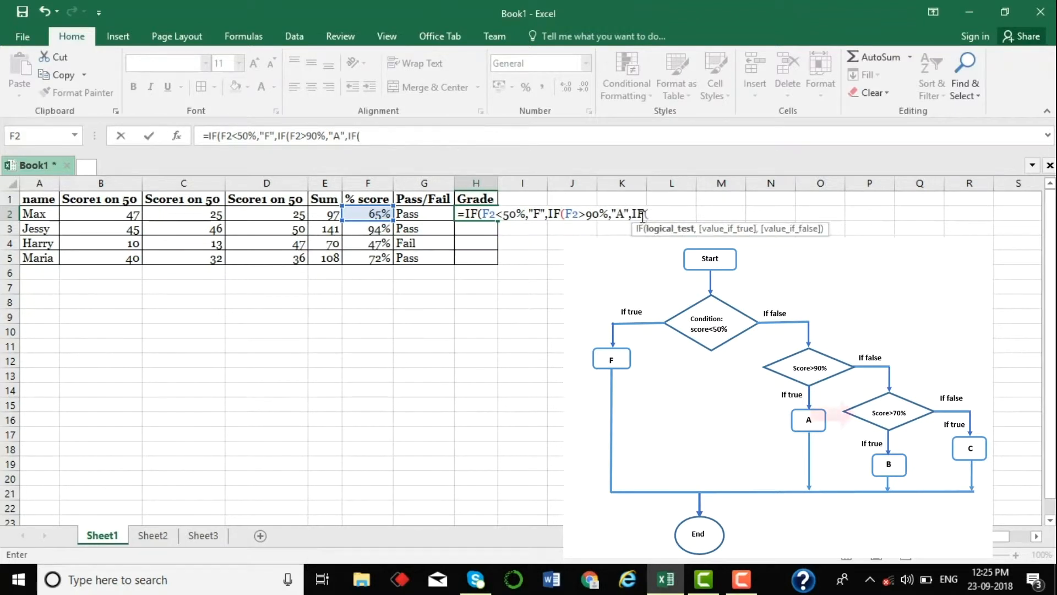
left_click(357, 216)
type(">8")
type("0%")
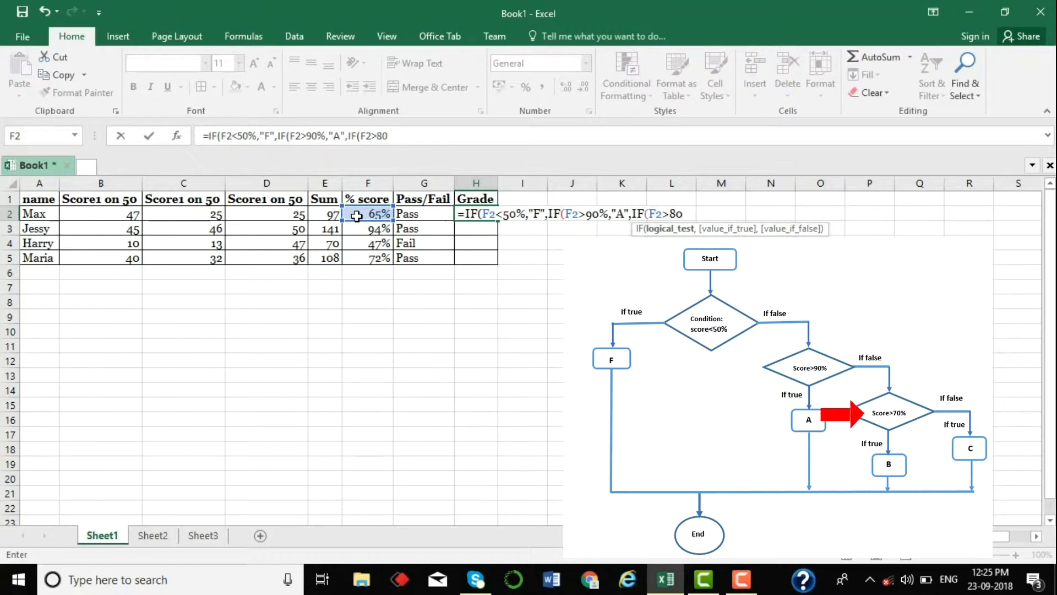
type(",\"")
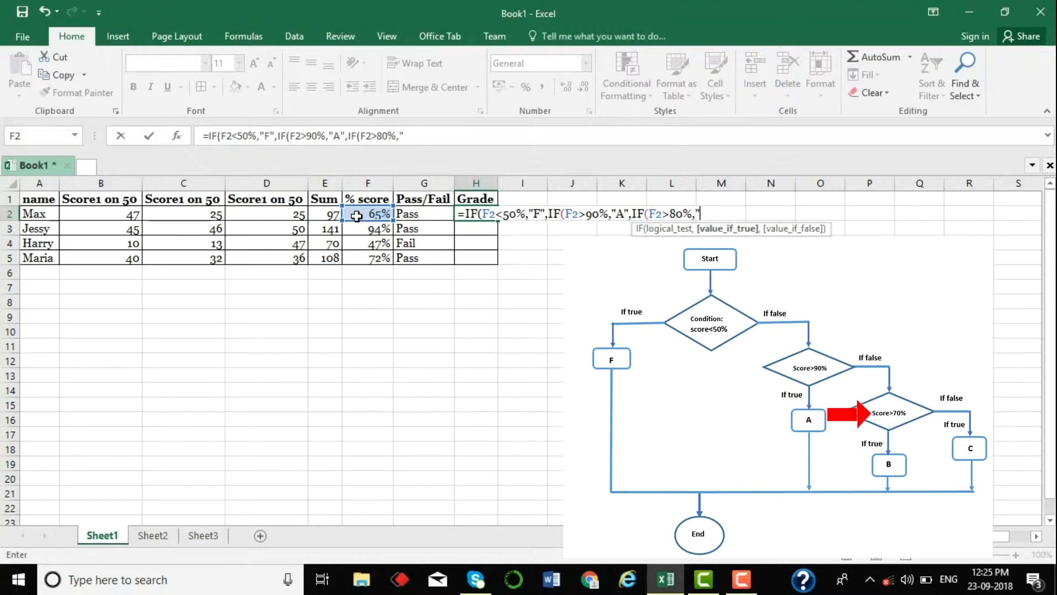
key("BackSpace")
key("BackSpace")
key("BackSpace")
key("BackSpace")
key("BackSpace")
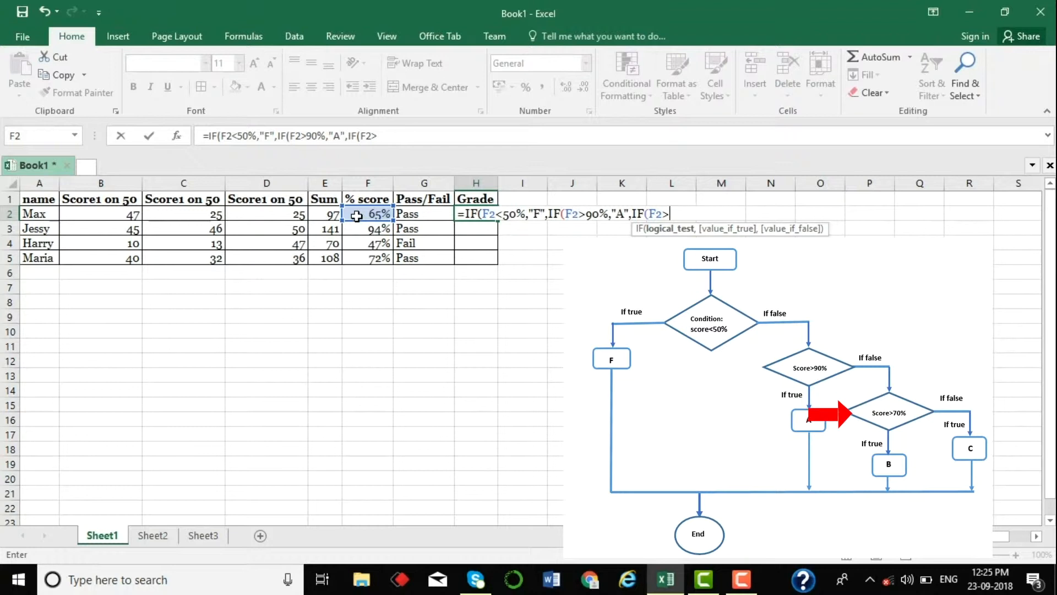
- Complete the third IF with the test F2>70%, "B" if true and "C" if false, close all three IFs and enter the formula
type("70%,\"B\",")
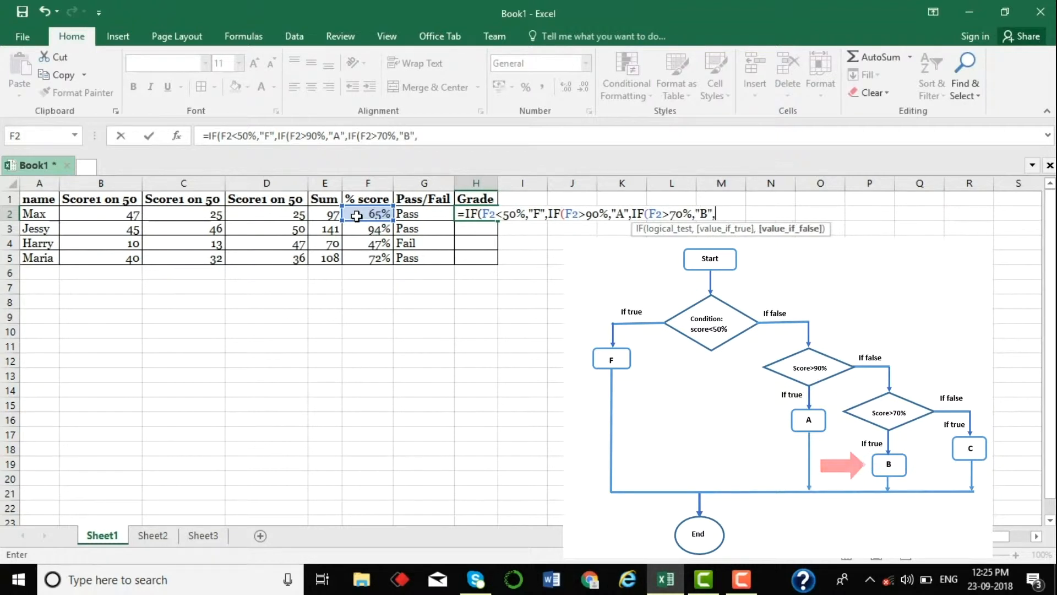
type("\"")
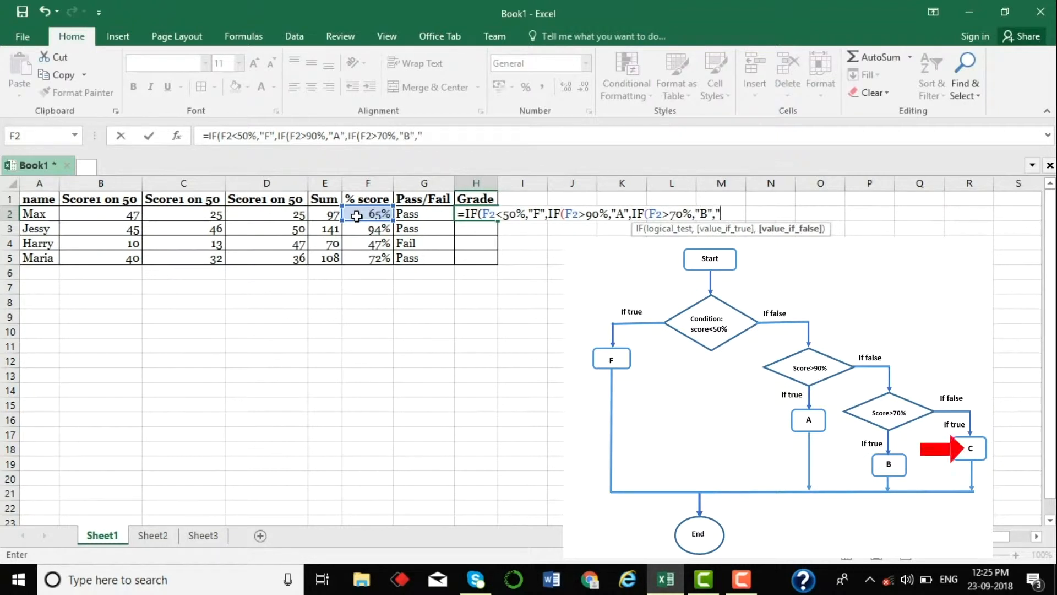
type("C\")")
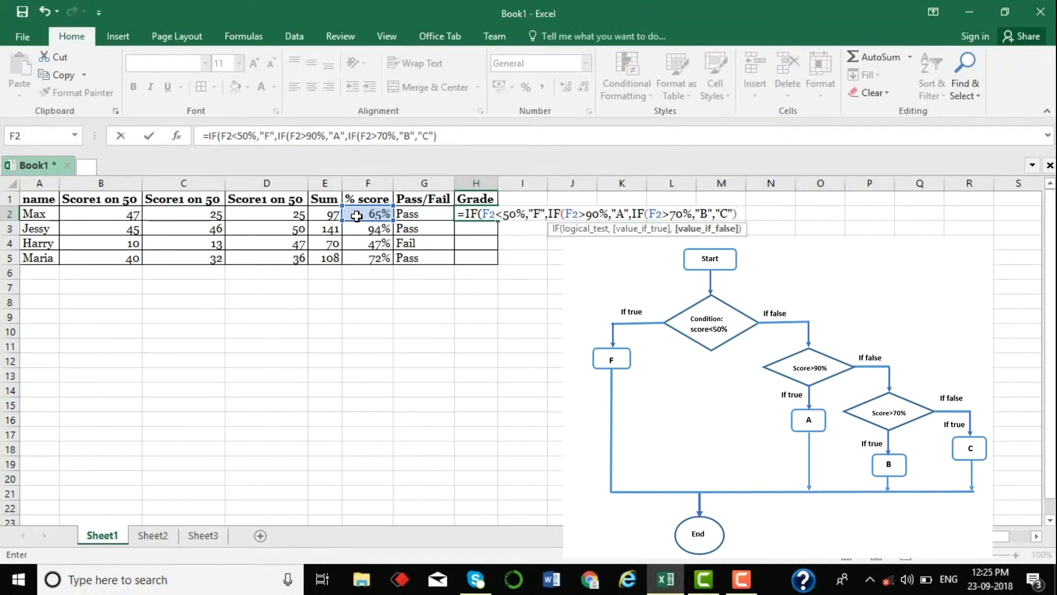
key("BackSpace")
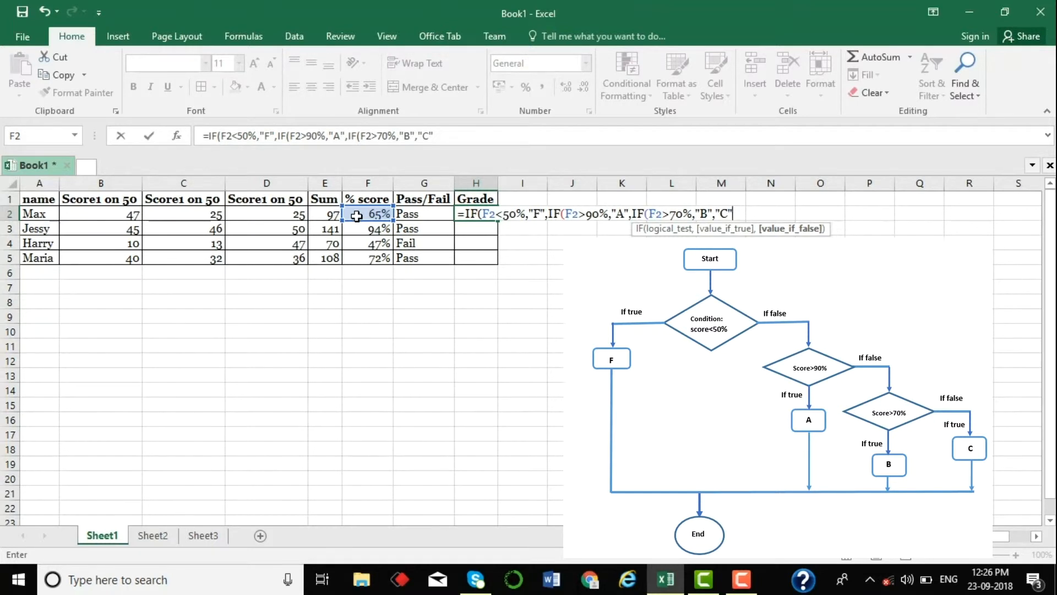
type(")))")
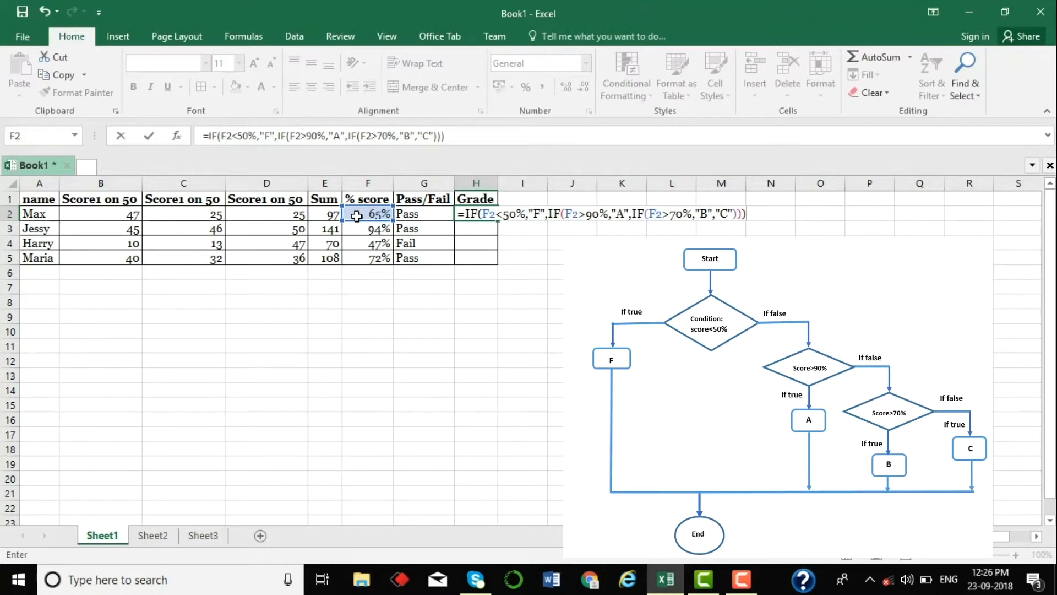
key("Return")
- Fill the nested IF formula from H2 down through H5 and review the logic of the formula in H2
left_click(464, 213)
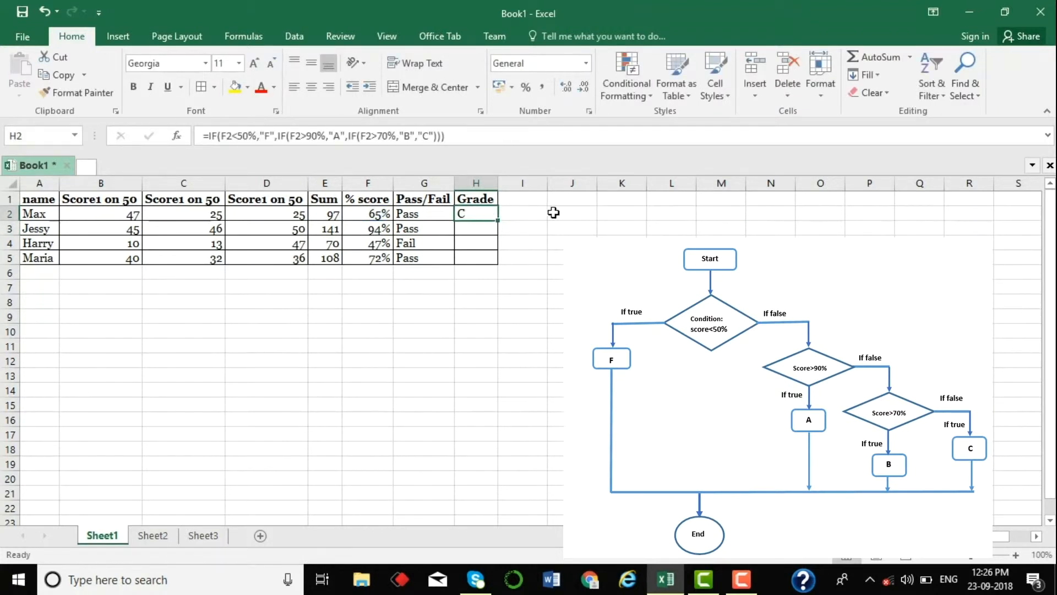
left_click_drag(500, 221, 498, 262)
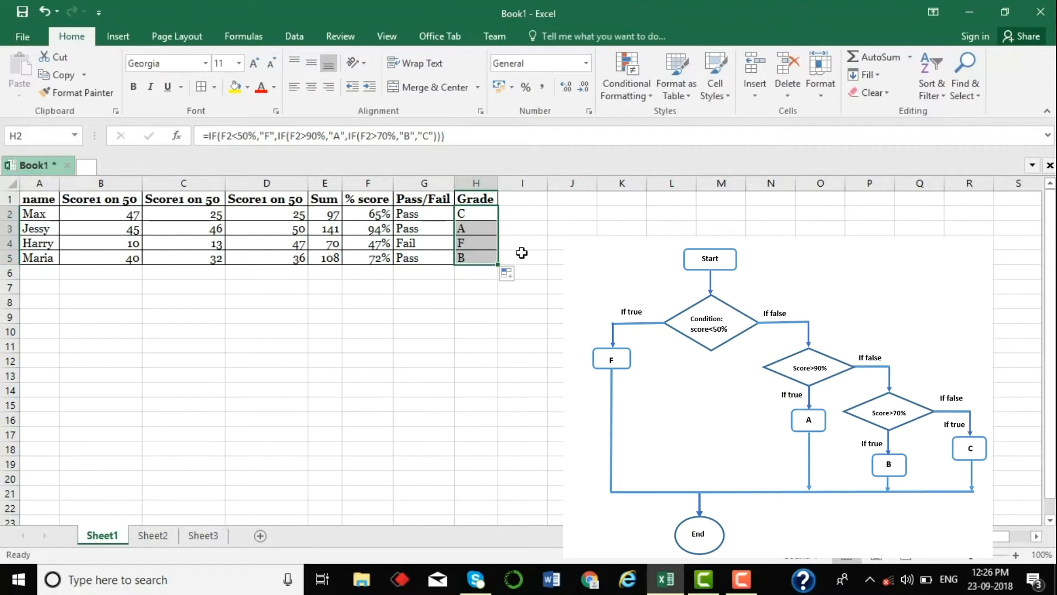
left_click(483, 213)
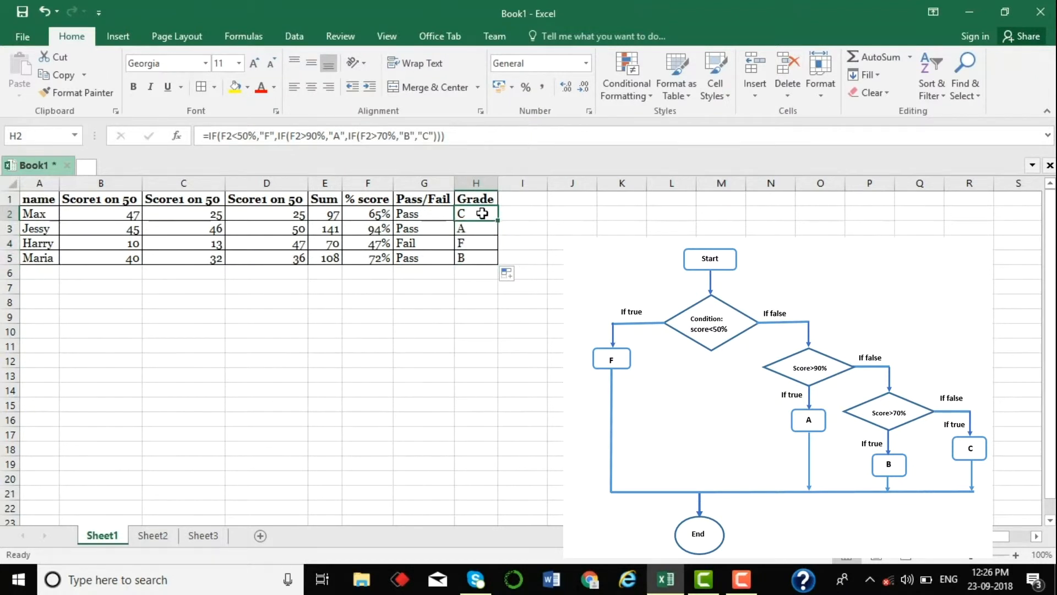
left_click(477, 139)
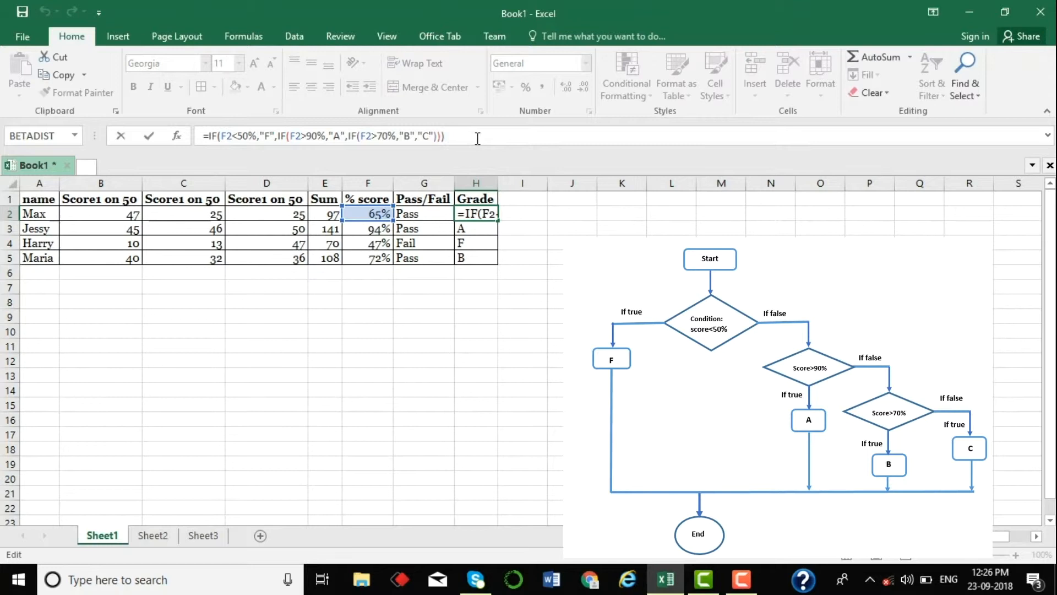
key("ctrl+Return")
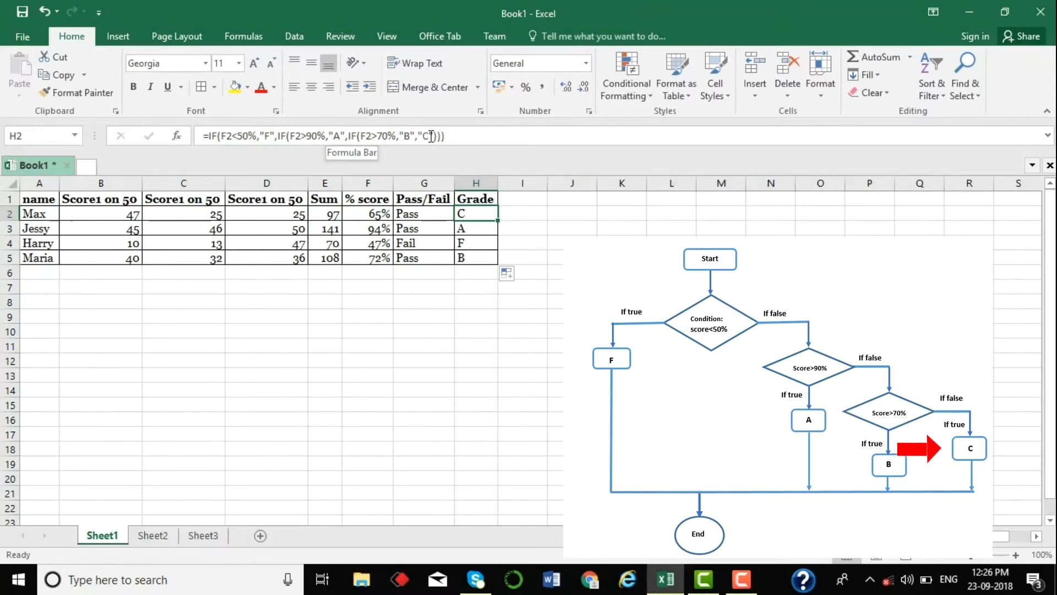
left_click(467, 140)
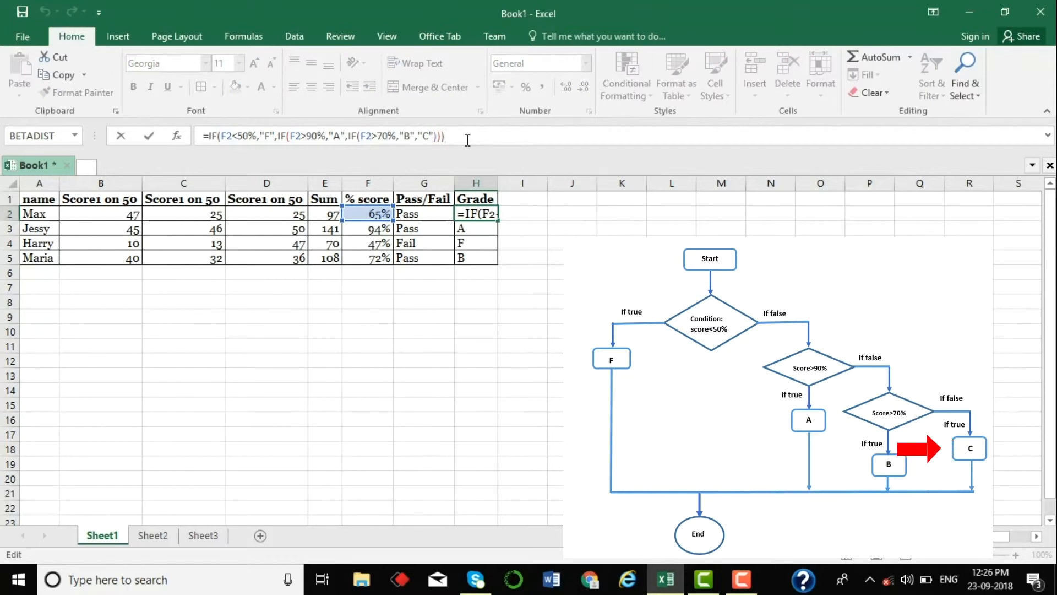
key("Return")
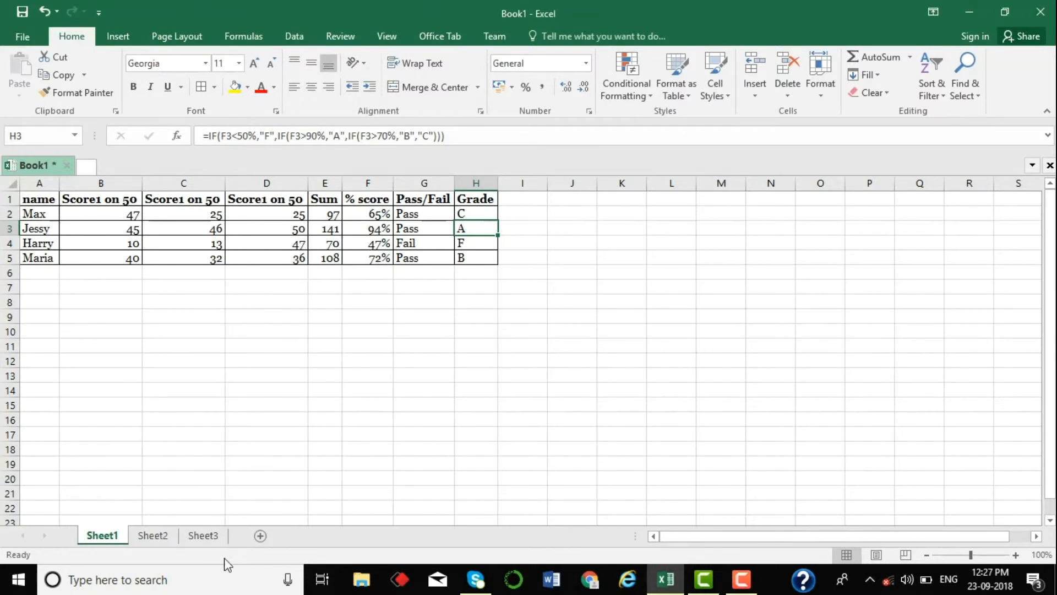
- Switch to Sheet2 and examine the Item, Sales, Unit and Average Price columns of its table
left_click(158, 538)
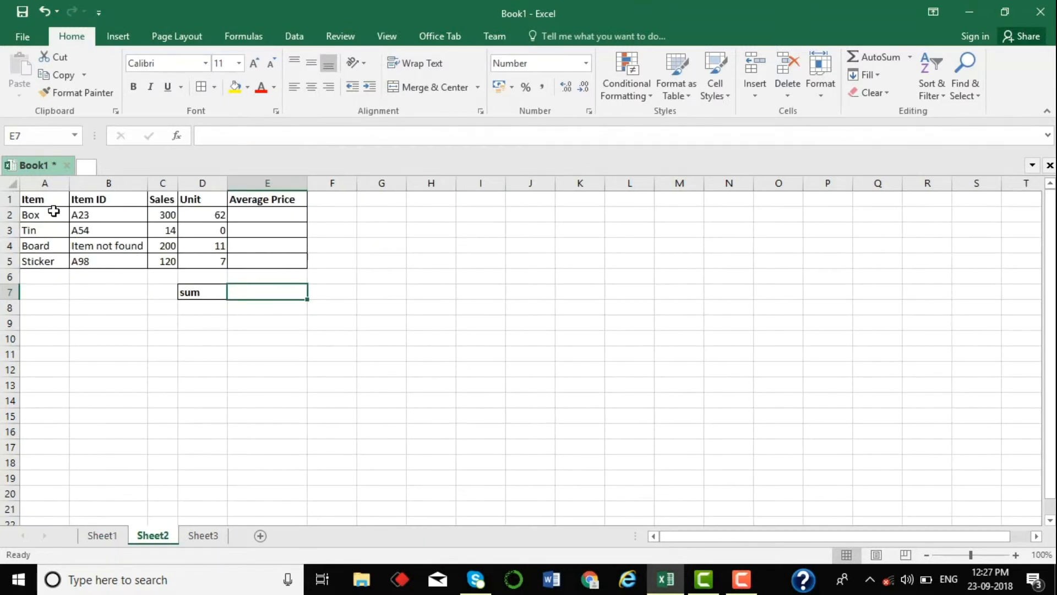
left_click_drag(53, 209, 32, 246)
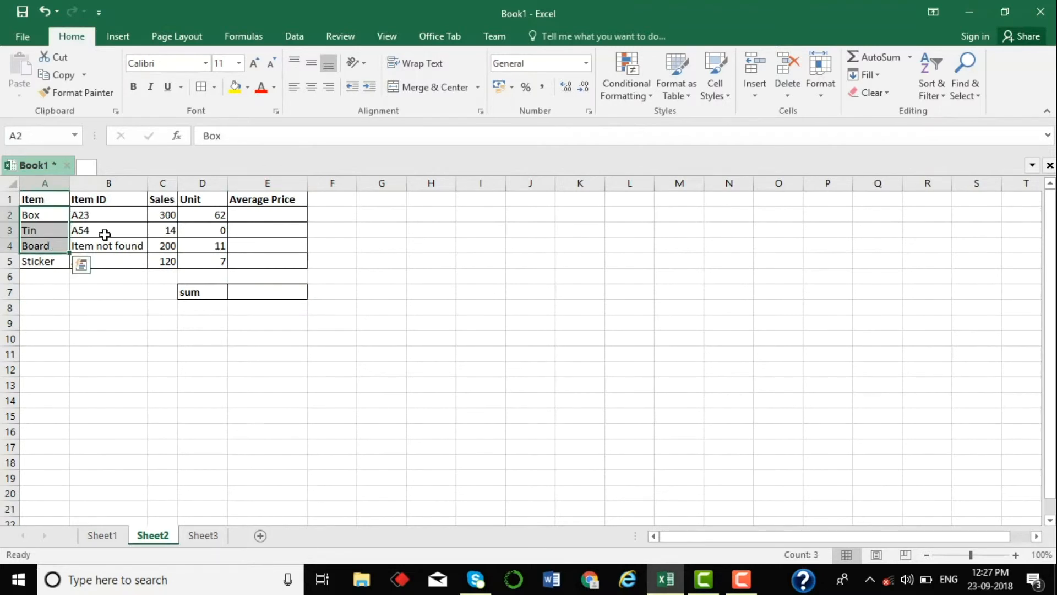
left_click(164, 212)
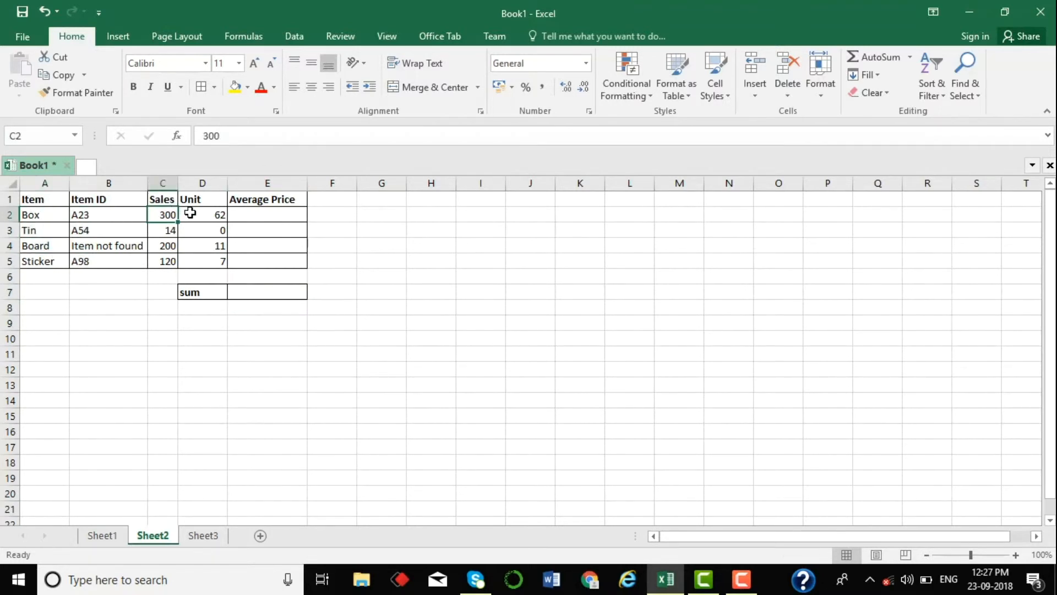
left_click(191, 213)
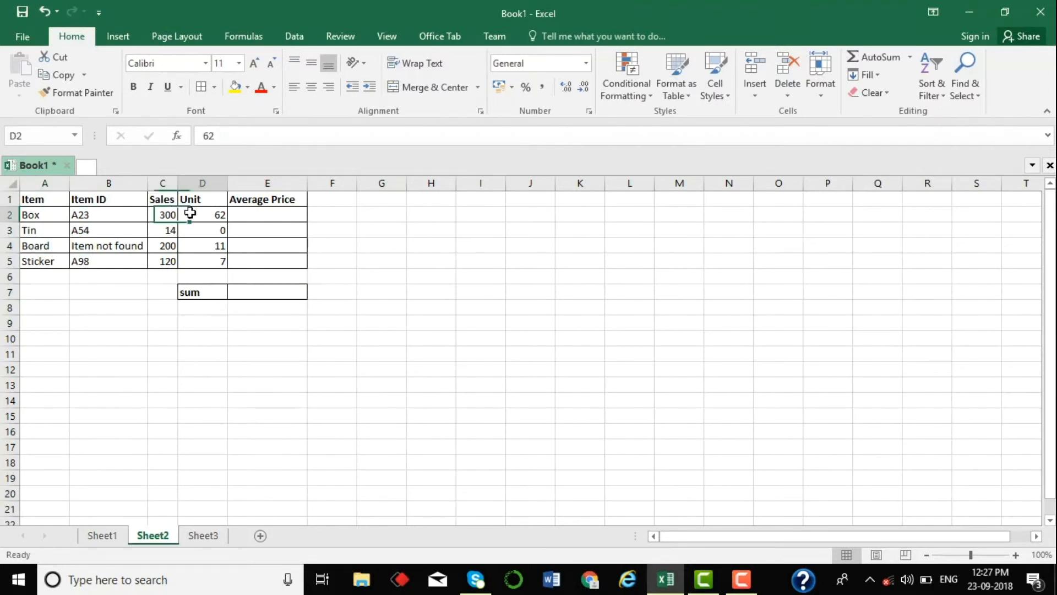
left_click(252, 214)
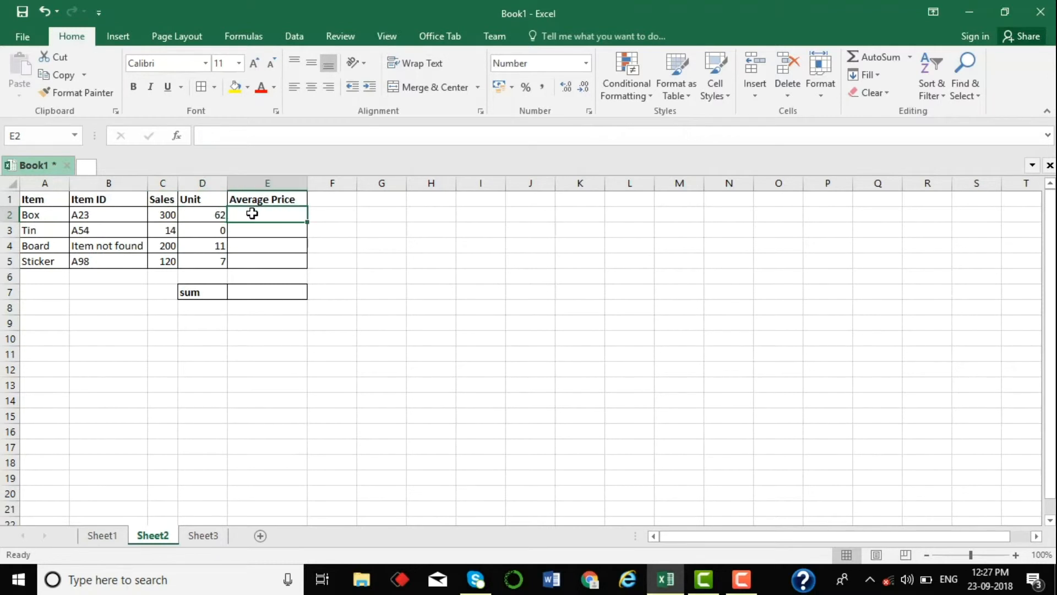
- Calculate the Box's average price in E2 as =C2/D2 and fill the formula down through E5
type("=")
left_click(158, 214)
type("/")
left_click(193, 214)
key("Return")
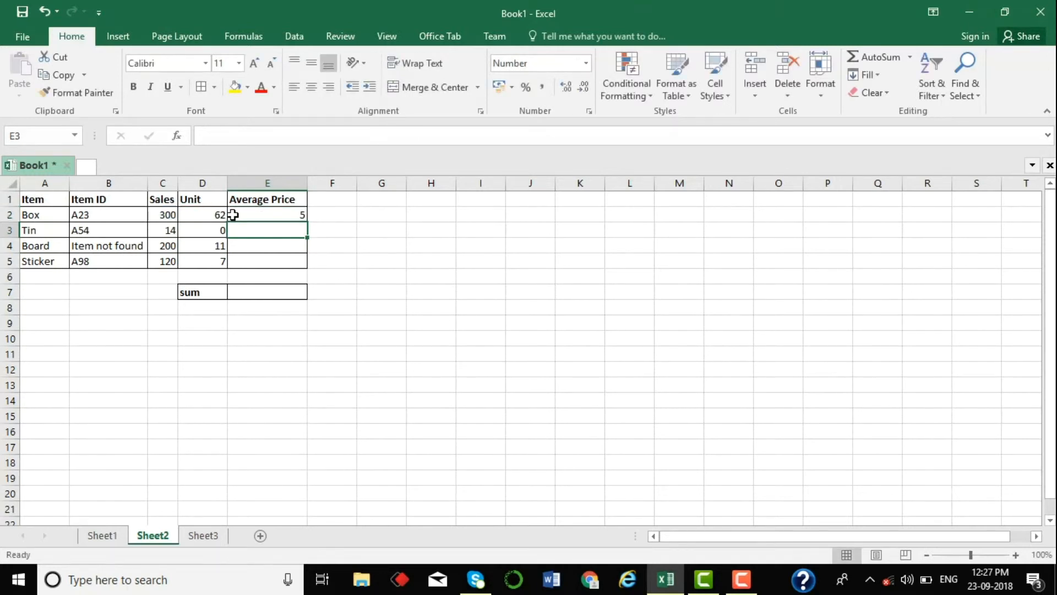
left_click(289, 215)
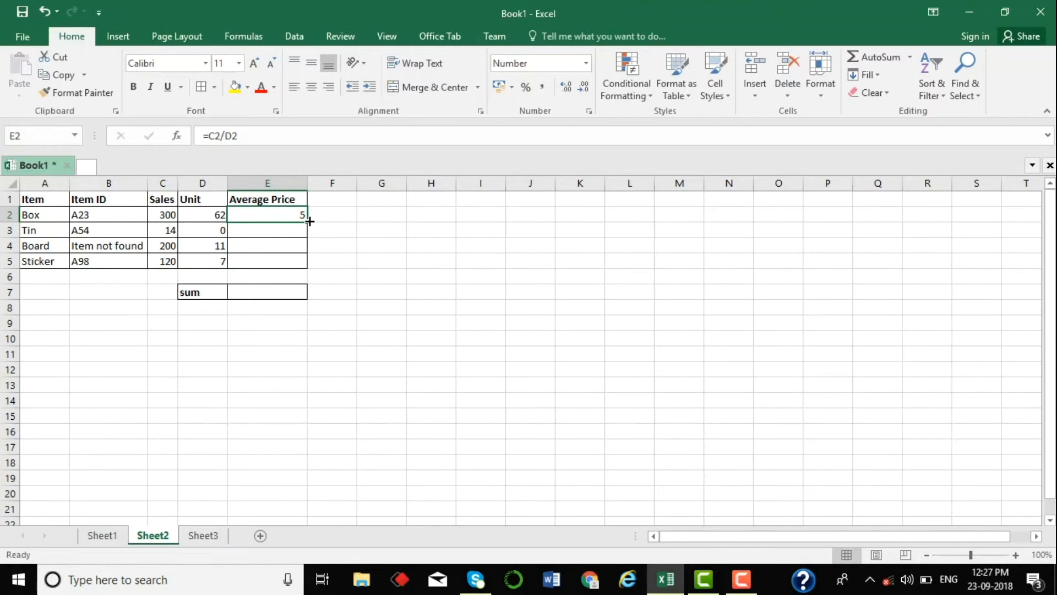
left_click_drag(309, 221, 306, 262)
- Total the average prices E2:E5 with a SUM formula in E7
left_click(258, 289)
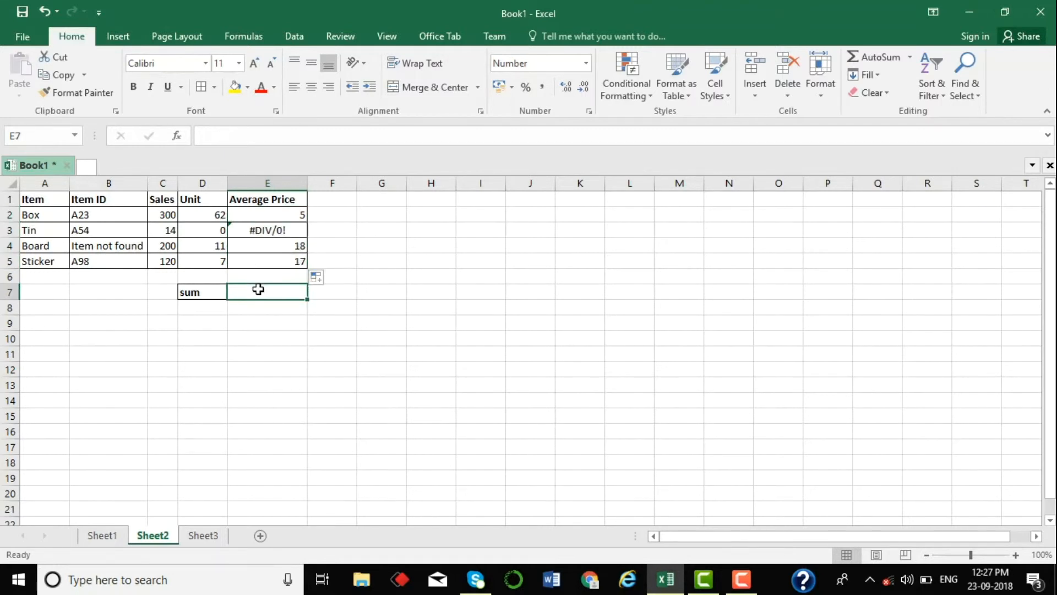
type("=SUM(")
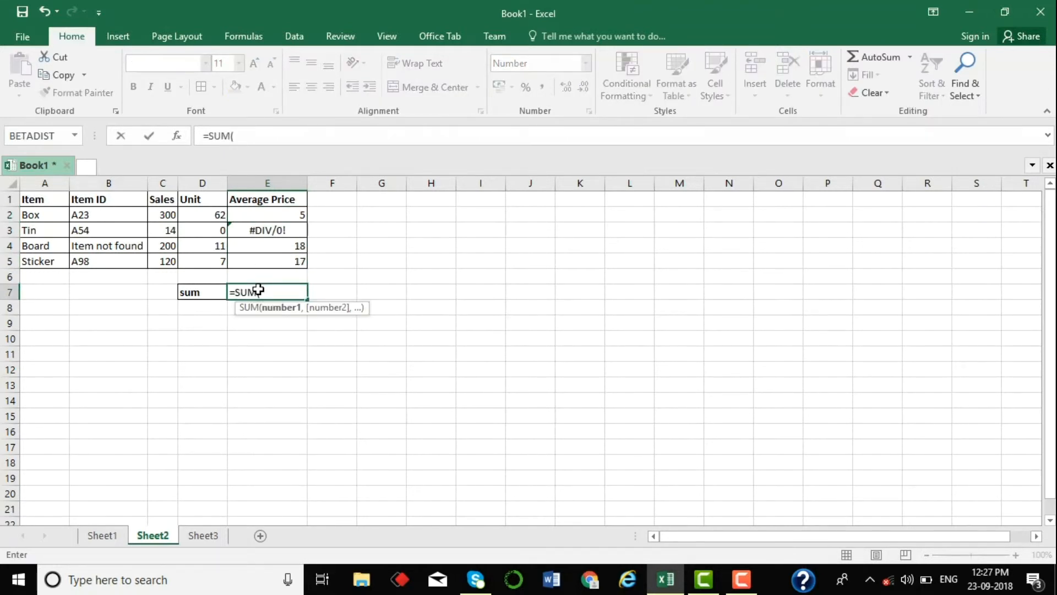
left_click_drag(264, 213, 272, 262)
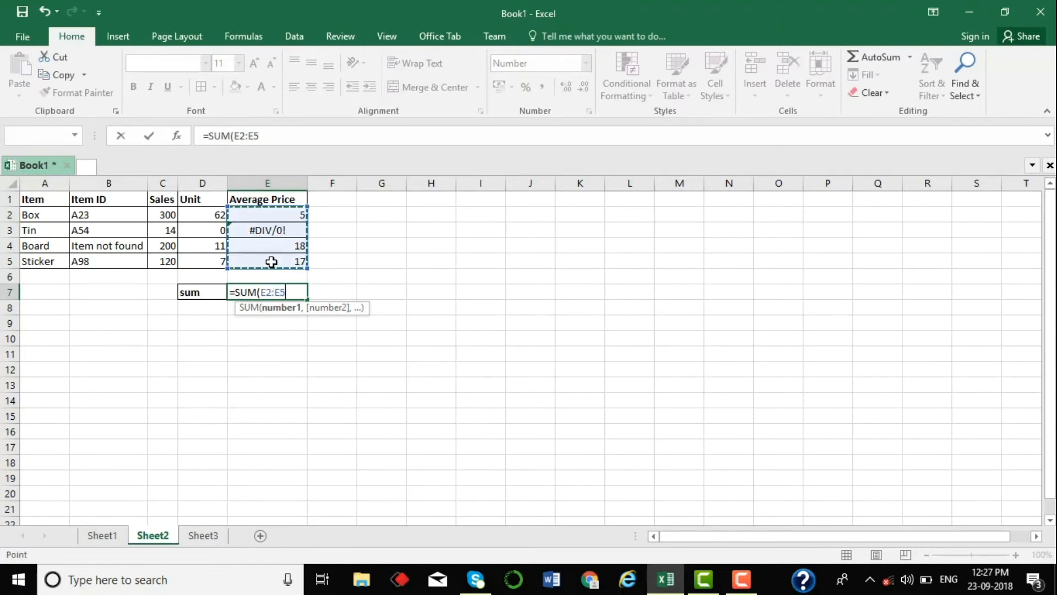
key("Return")
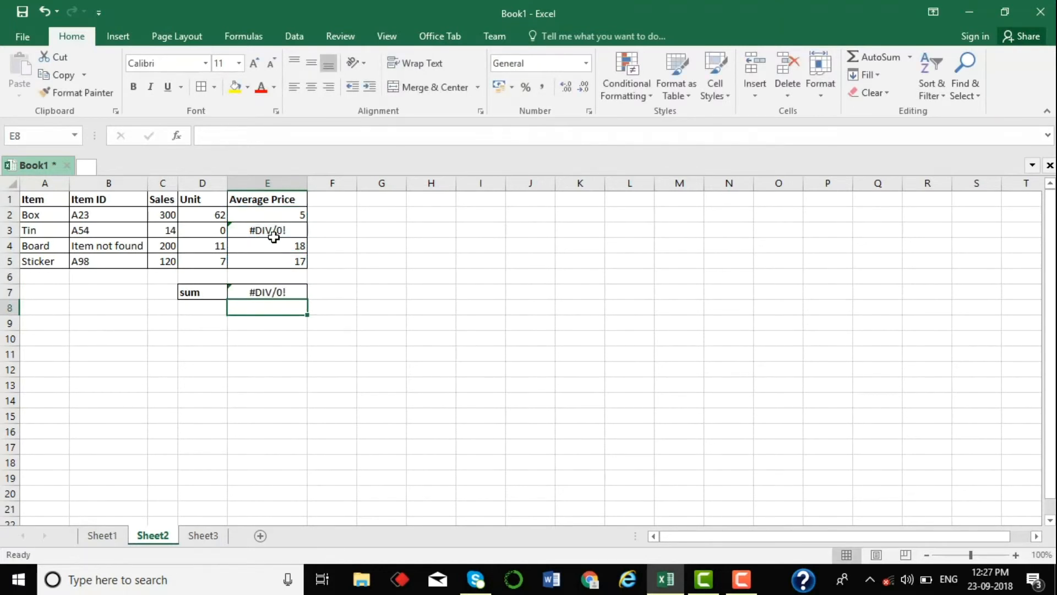
- Inspect the error-checking options for the Tin's average price in E3, leaving its formula as it is
left_click(274, 237)
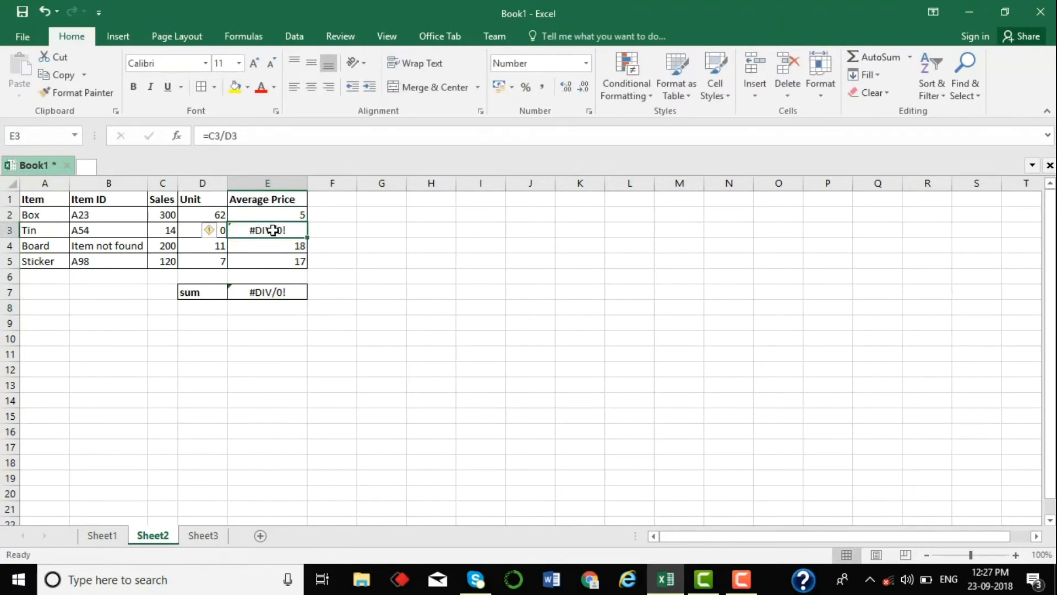
left_click(216, 230)
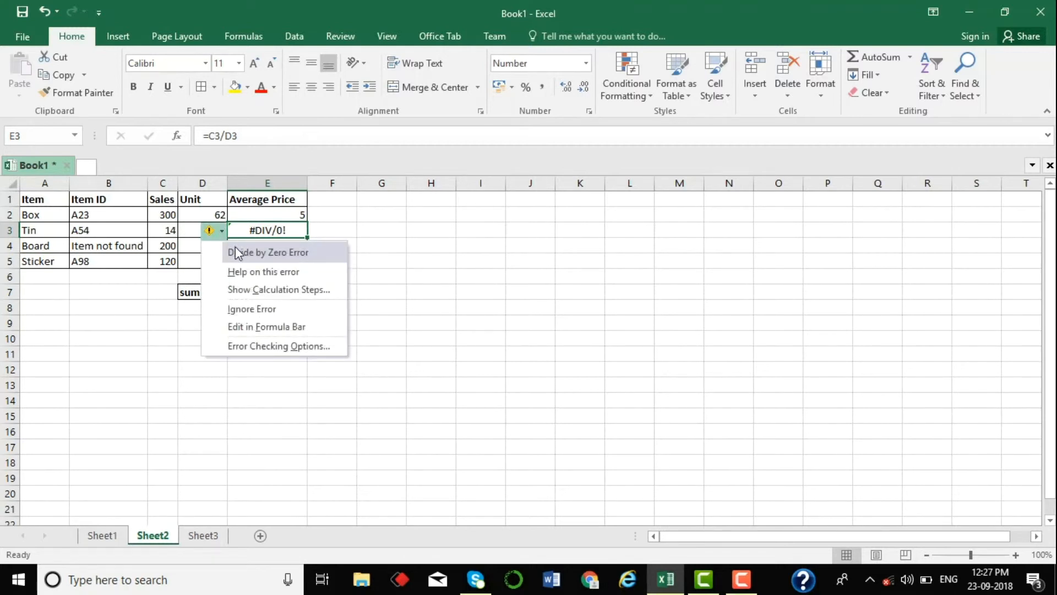
left_click(350, 268)
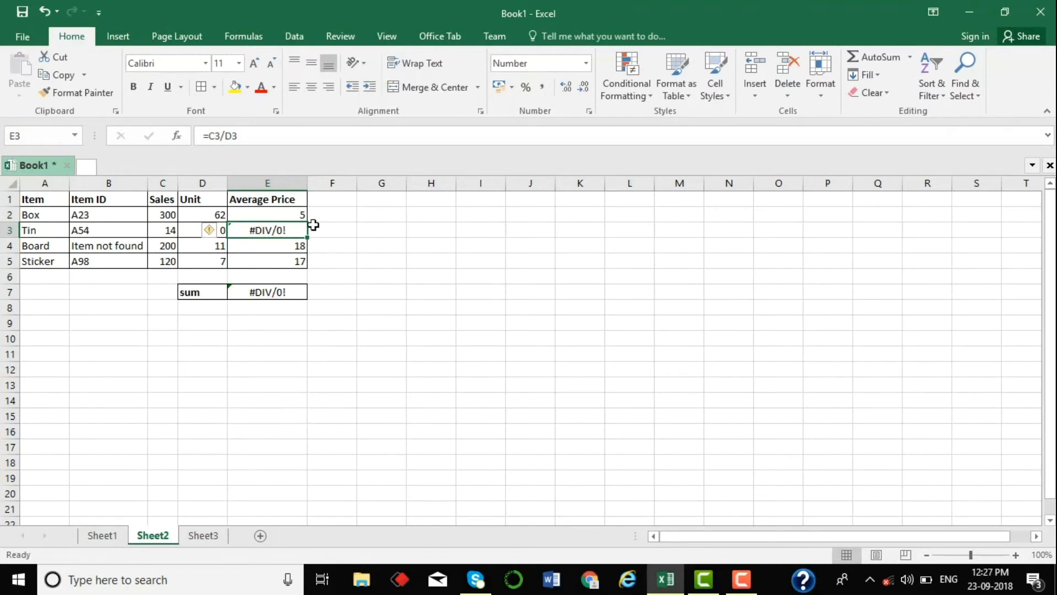
- Wrap the division in E2 in IFERROR with 0 as the value if error, giving =IFERROR(C2/D2,0)
left_click(279, 214)
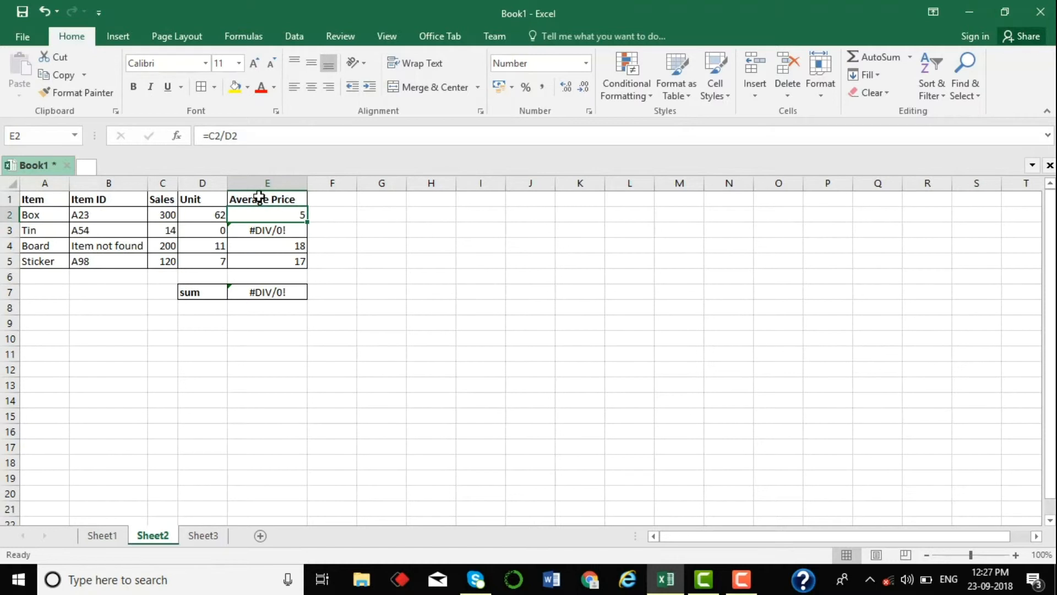
left_click(210, 138)
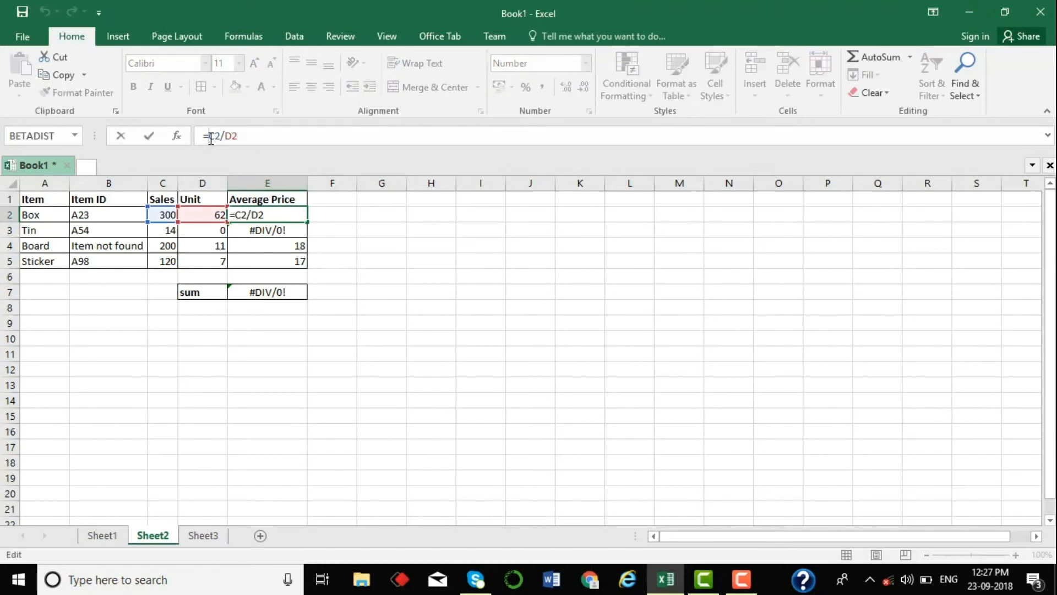
type("iferror")
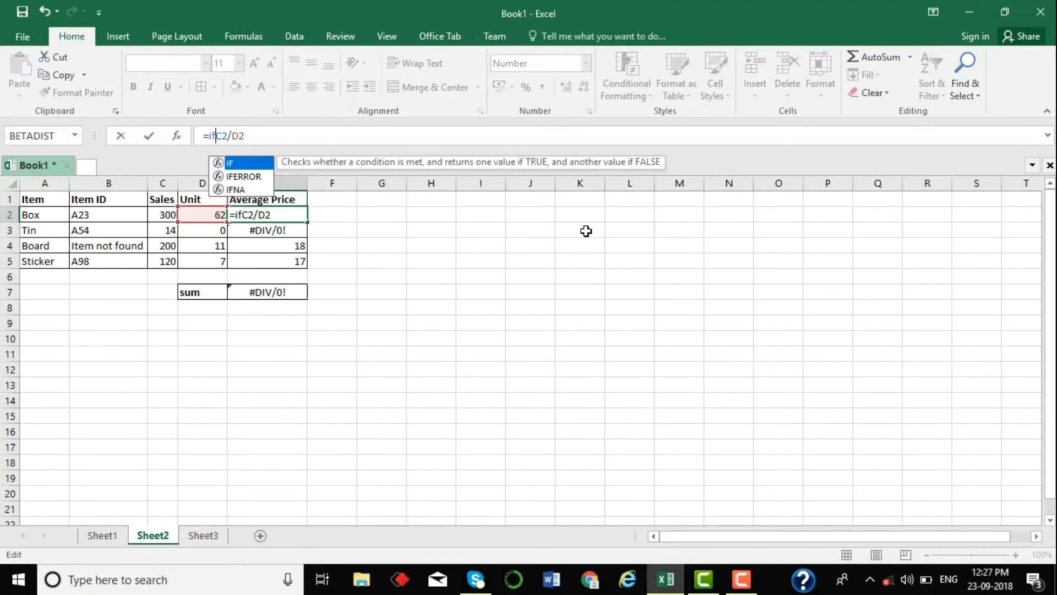
key("Tab")
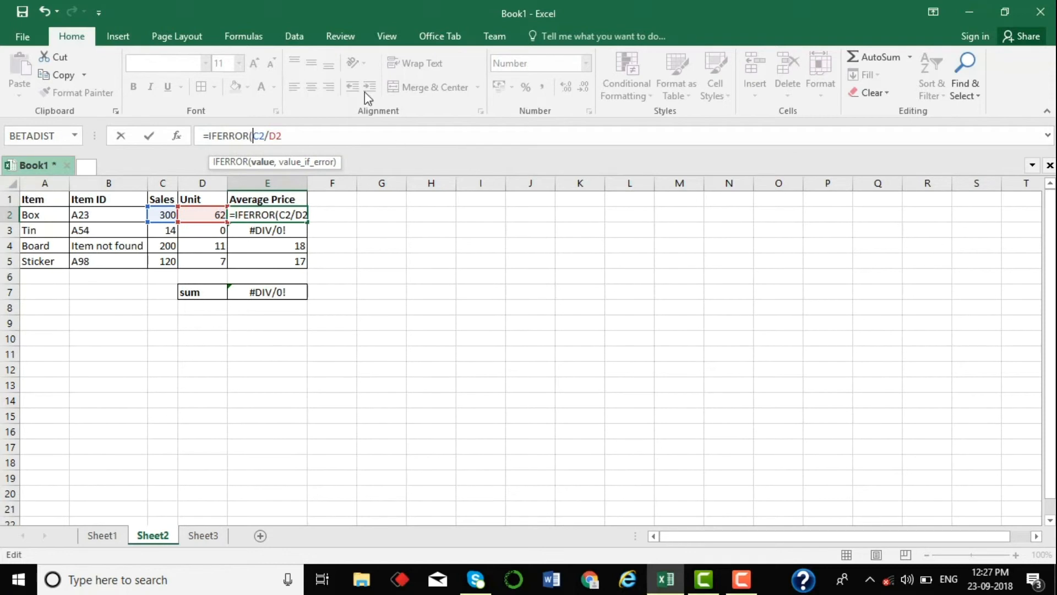
type(",")
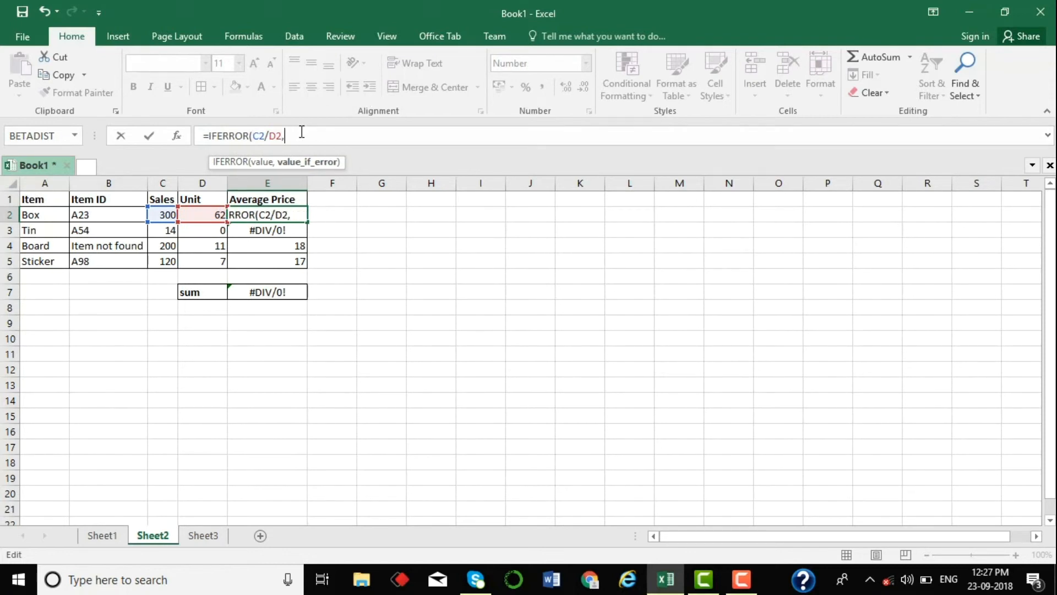
type("0)")
key("Return")
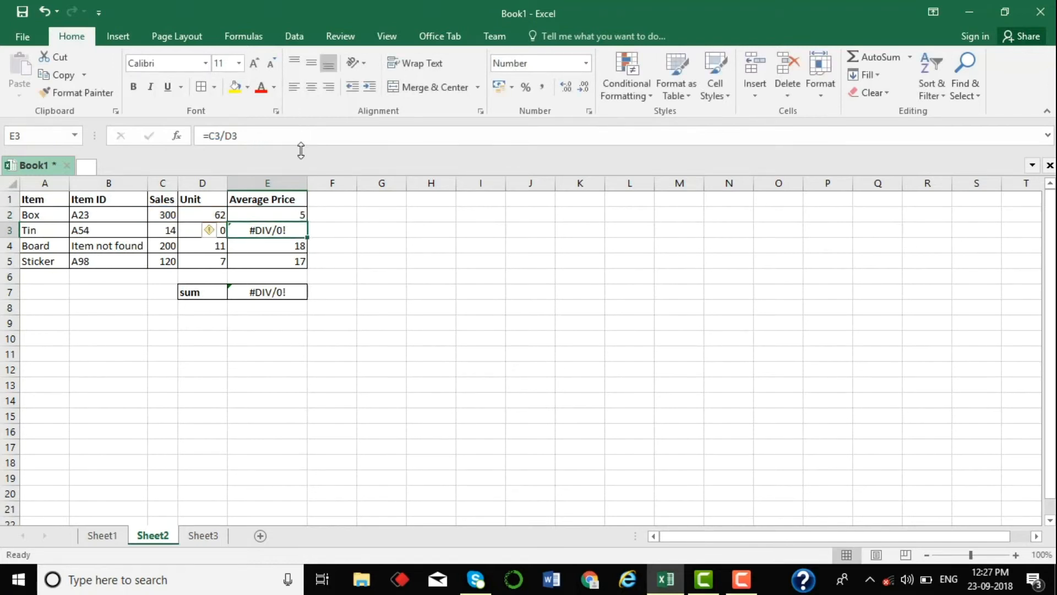
- Fill the IFERROR formula from E2 down through E5 and check cell E3 and the sum in E7
left_click(298, 214)
left_click_drag(308, 223, 308, 265)
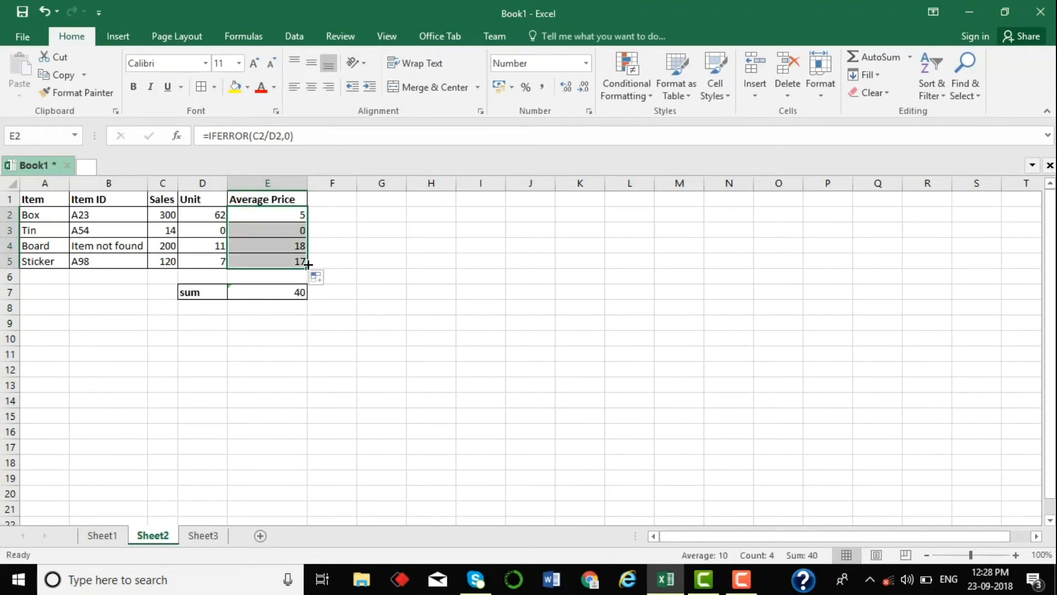
left_click(276, 231)
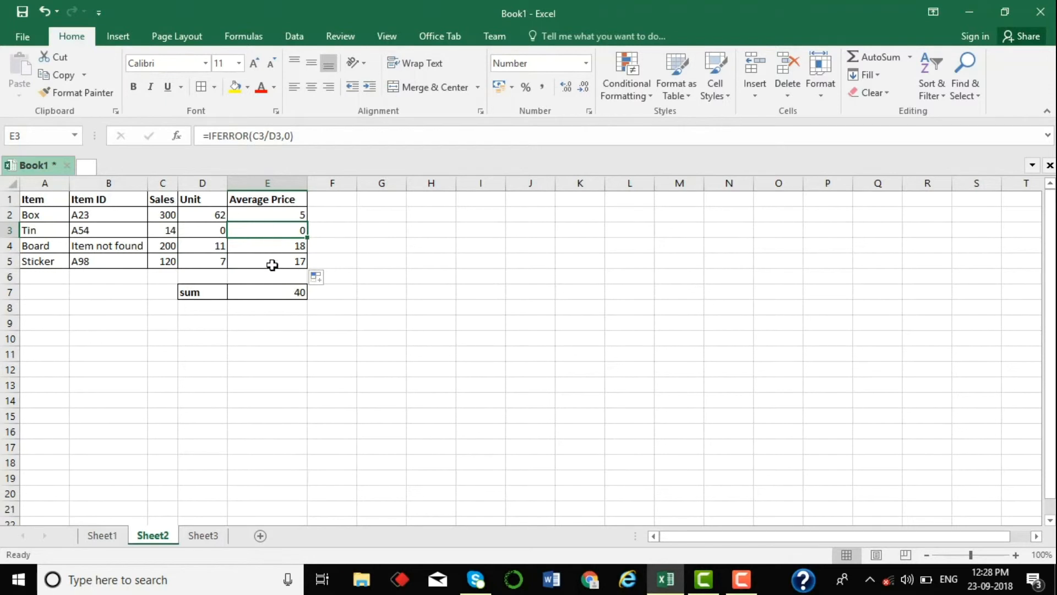
left_click(277, 292)
left_click(272, 236)
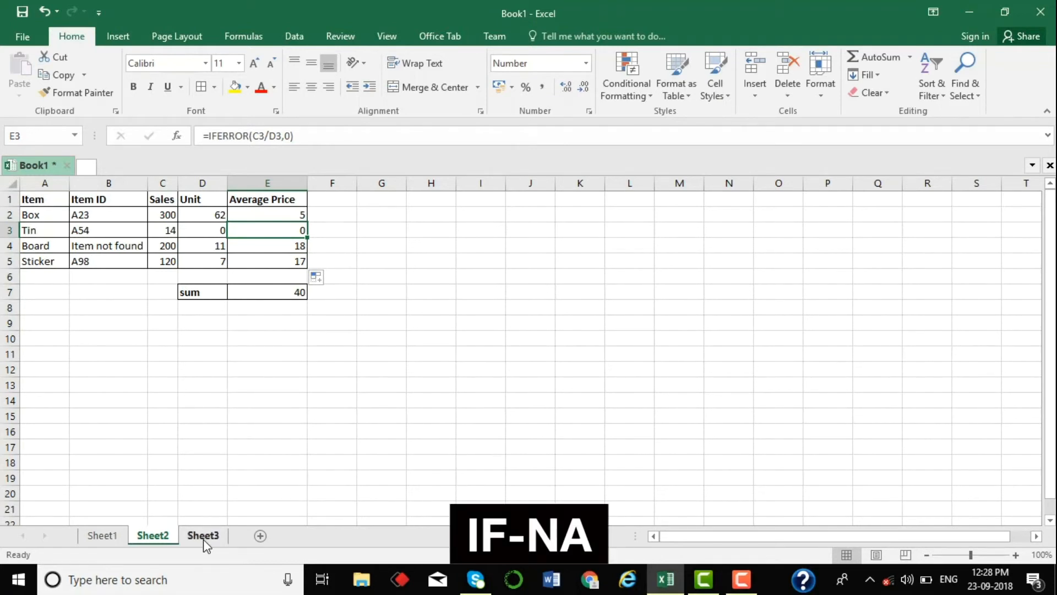
- Clear the Item ID cells B2:B5 on Sheet2
left_click_drag(107, 215, 108, 262)
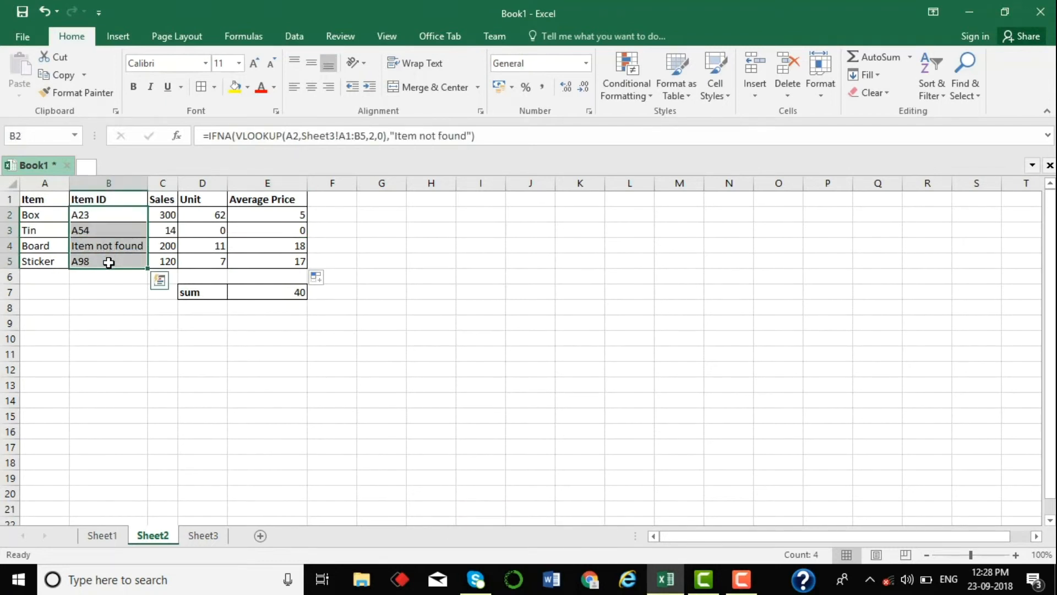
key("Delete")
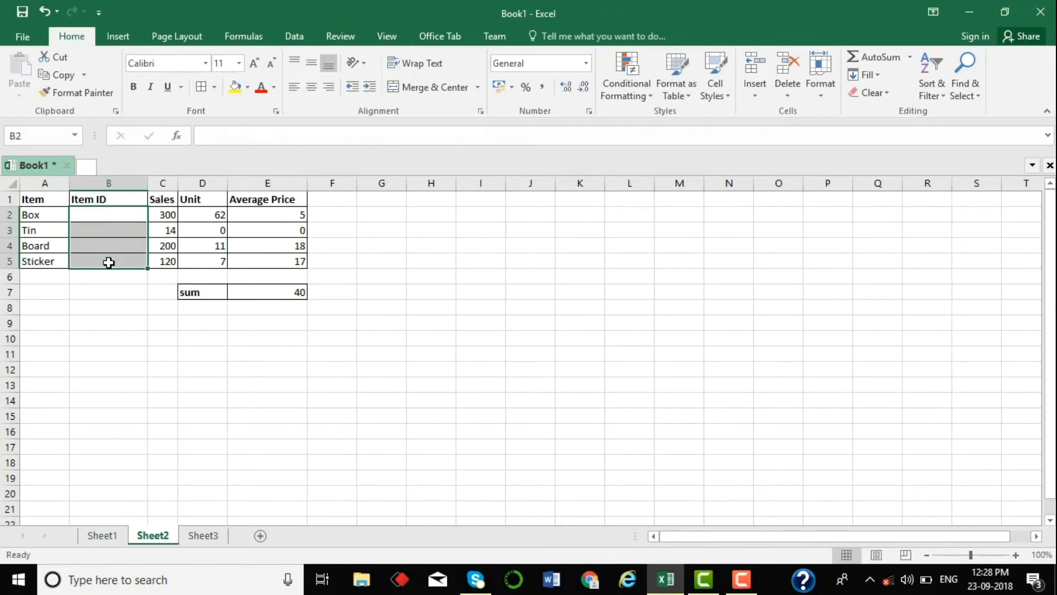
left_click(59, 215)
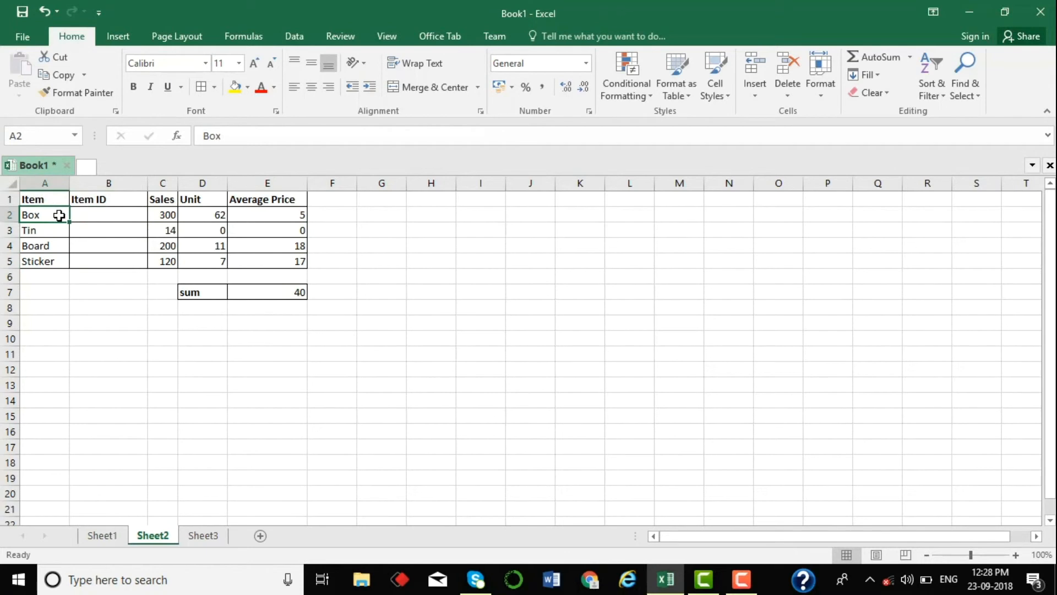
- Examine the Item and Item ID list on Sheet3 and compare it with the empty Item ID cells on Sheet2
left_click(203, 534)
left_click_drag(82, 217, 82, 246)
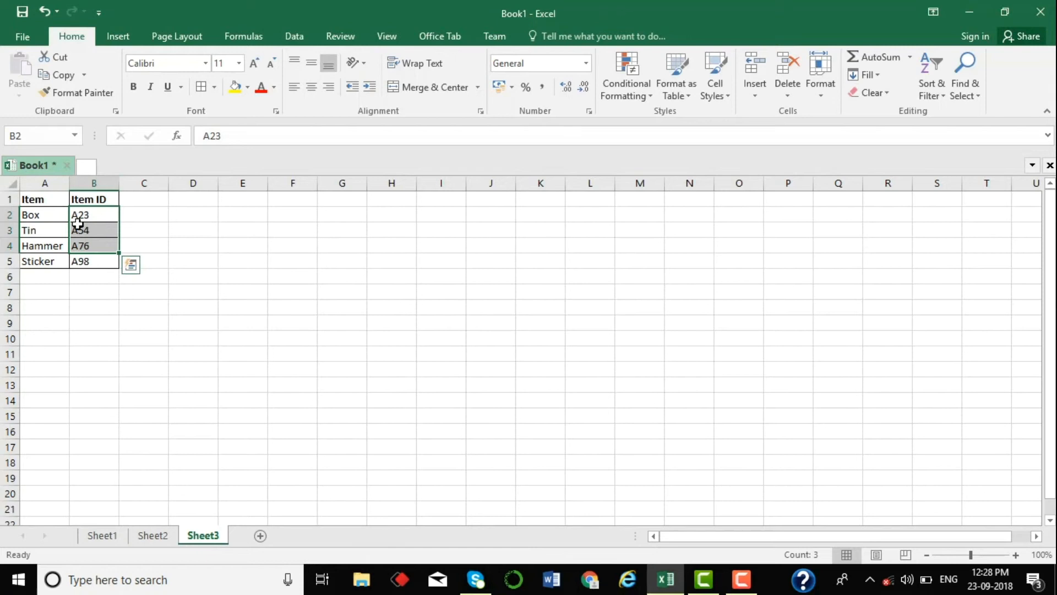
left_click_drag(87, 200, 96, 271)
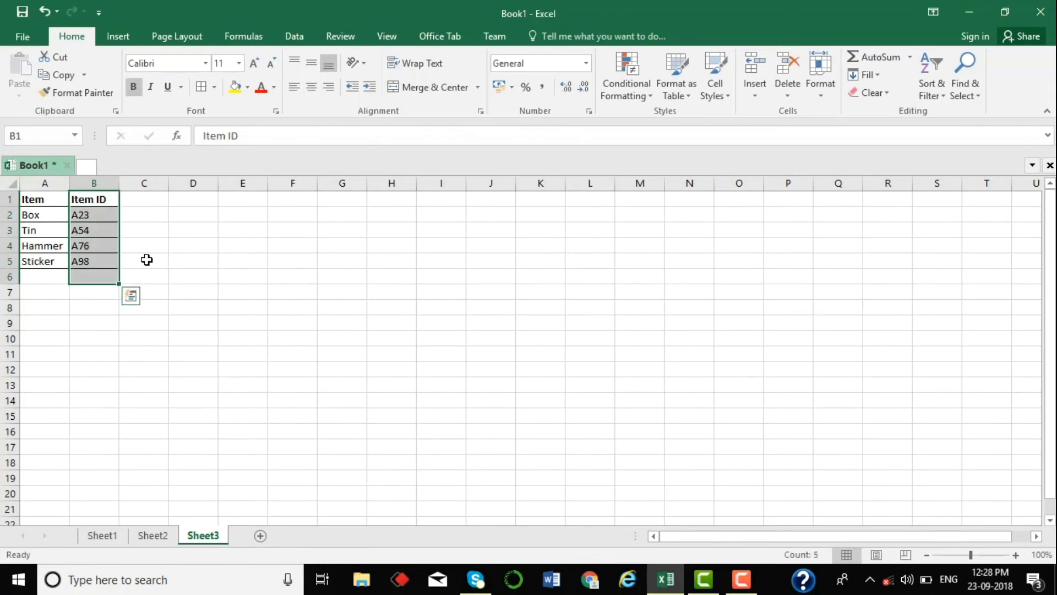
left_click(147, 258)
left_click(154, 535)
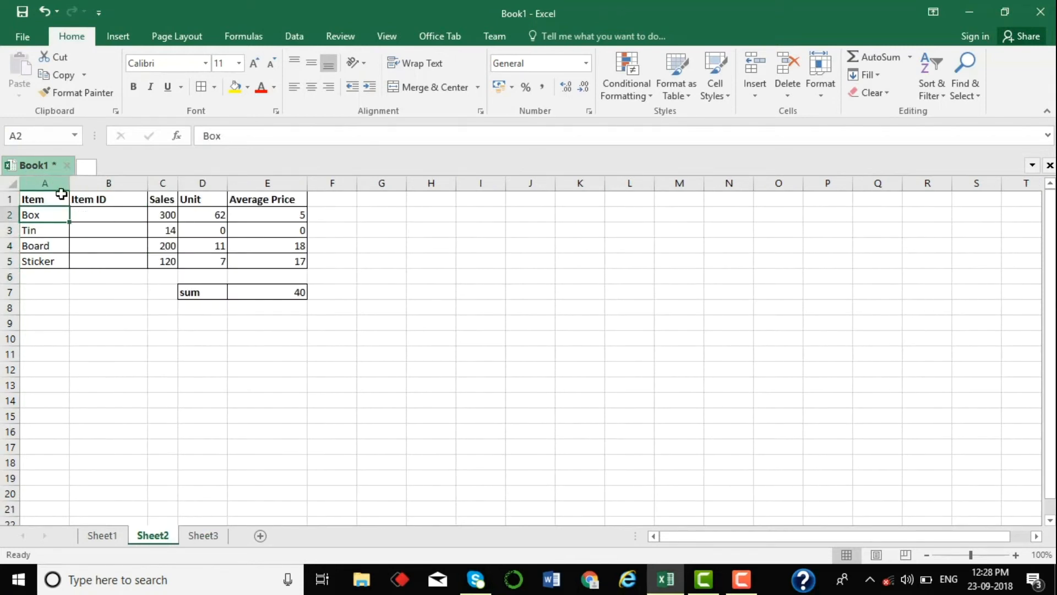
left_click_drag(90, 214, 99, 265)
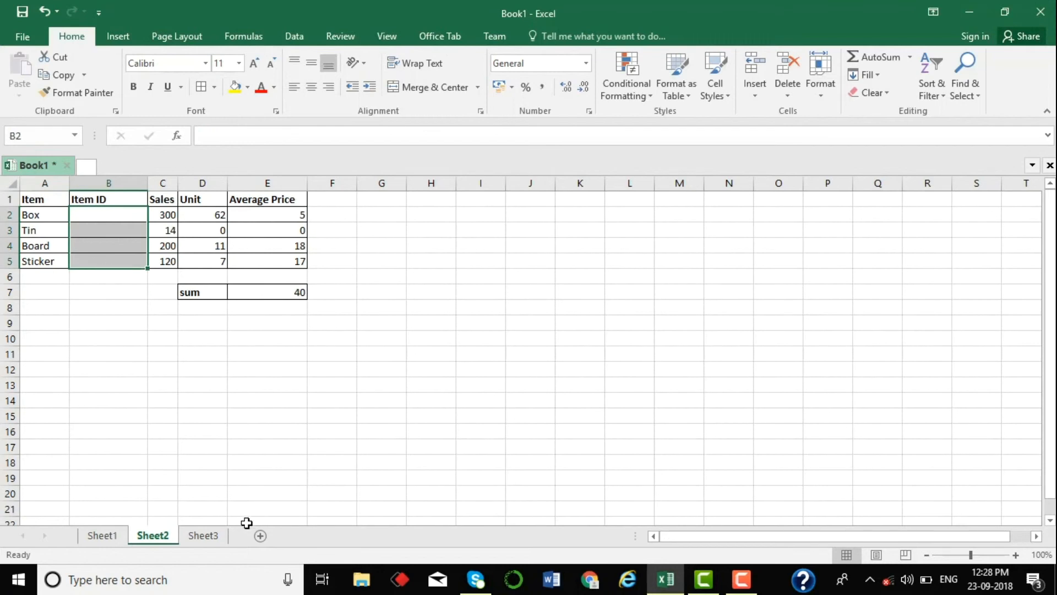
- Look up the Box's Item ID in B2 with the formula =VLOOKUP(A2,Sheet3!A1:B5,2,0)
left_click(97, 211)
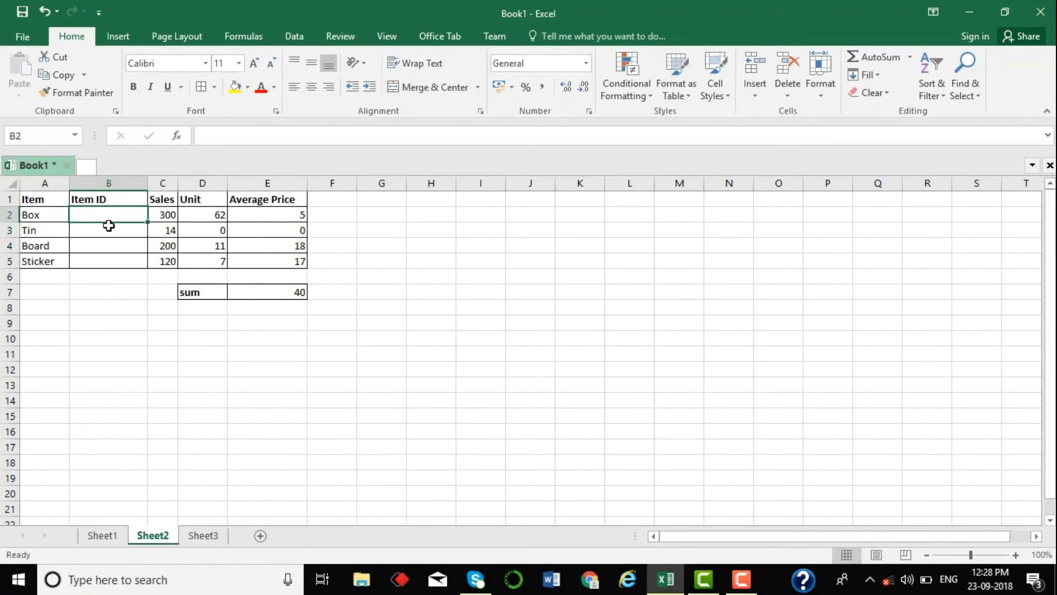
type("=vlo")
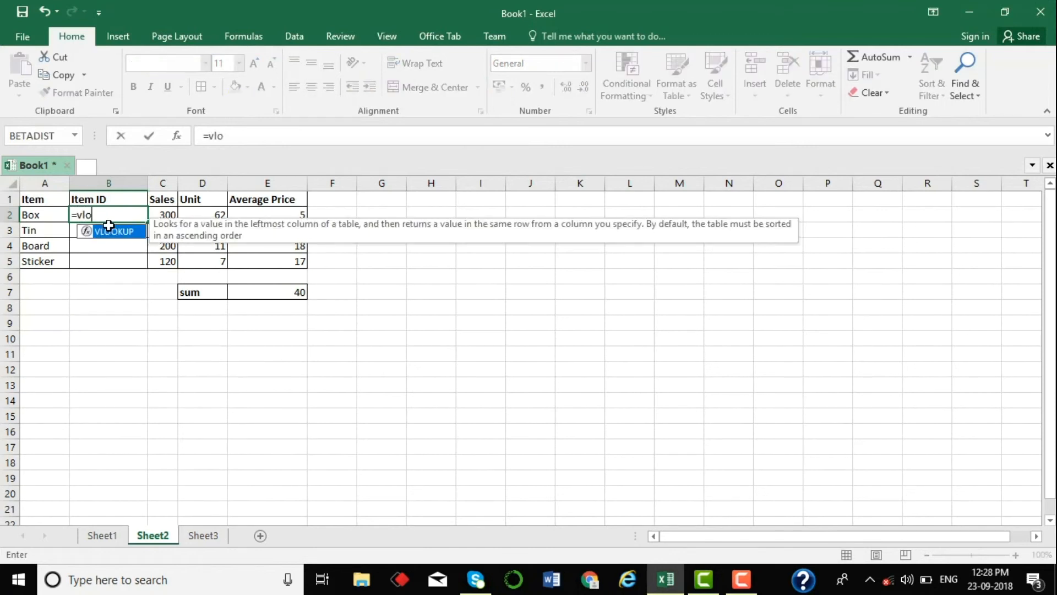
key("Tab")
left_click(47, 213)
type(",")
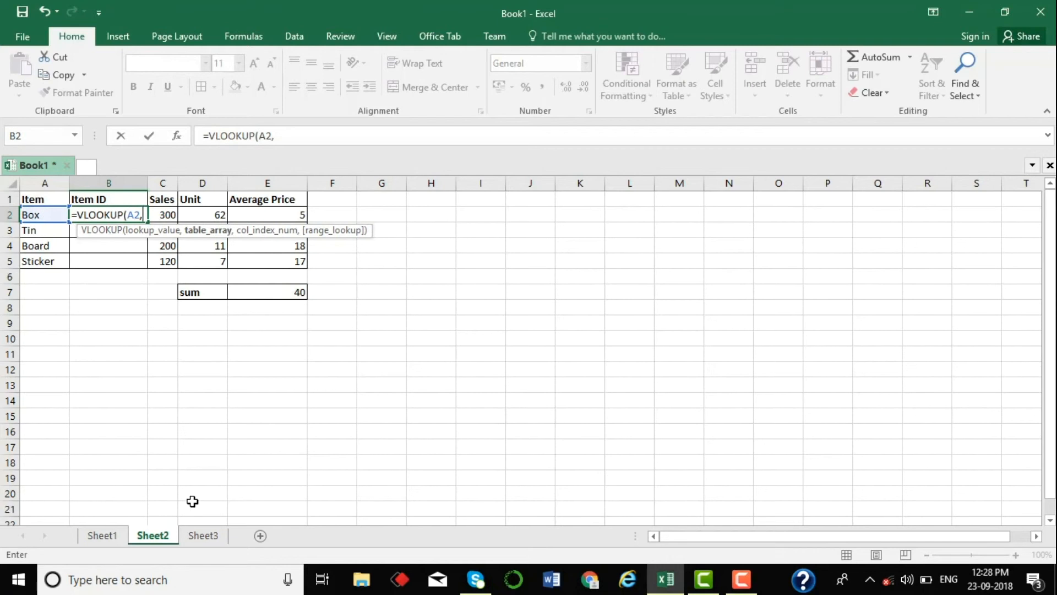
left_click(204, 535)
left_click_drag(35, 199, 88, 266)
type(",2,0)")
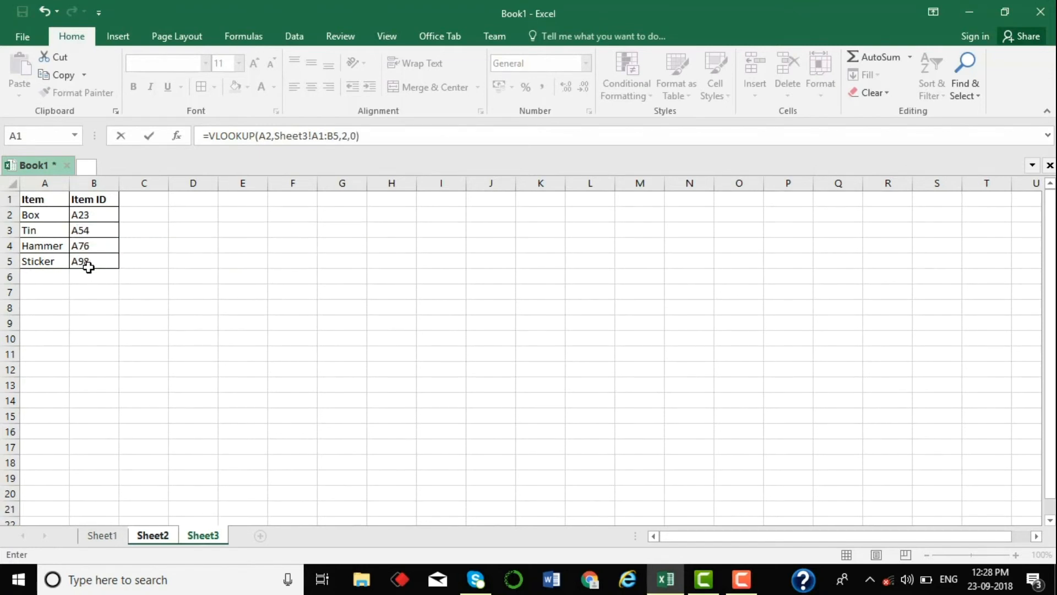
key("Return")
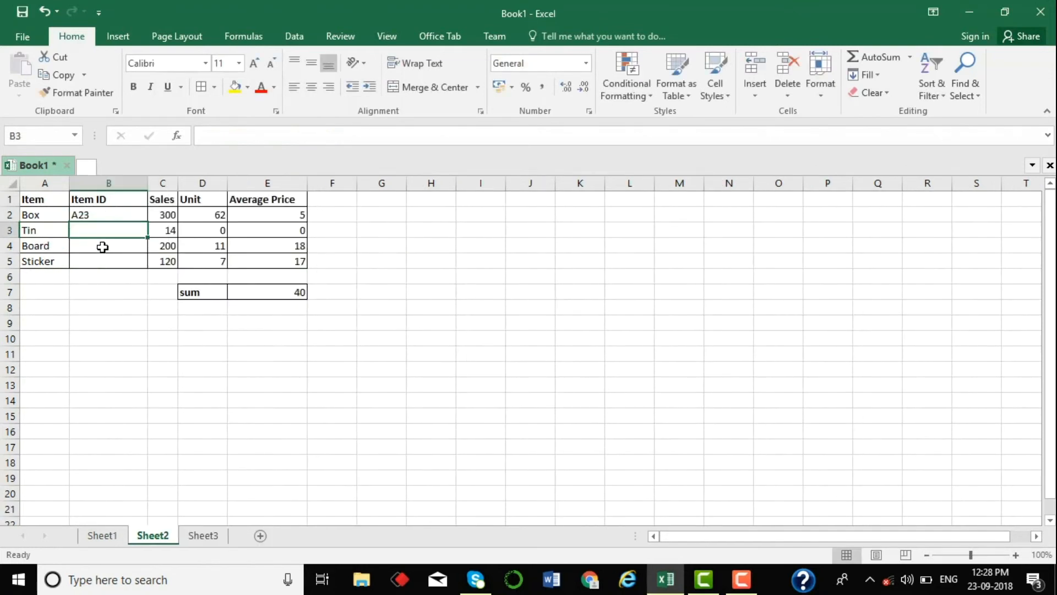
- Fill the VLOOKUP formula from B2 down through B5
left_click(102, 215)
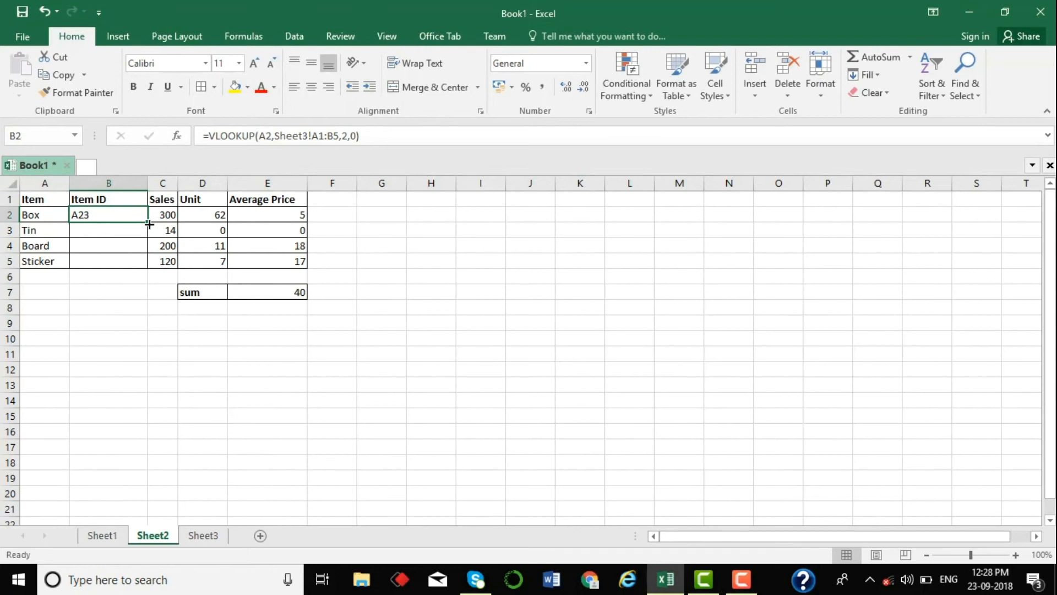
left_click_drag(147, 221, 146, 265)
left_click(116, 278)
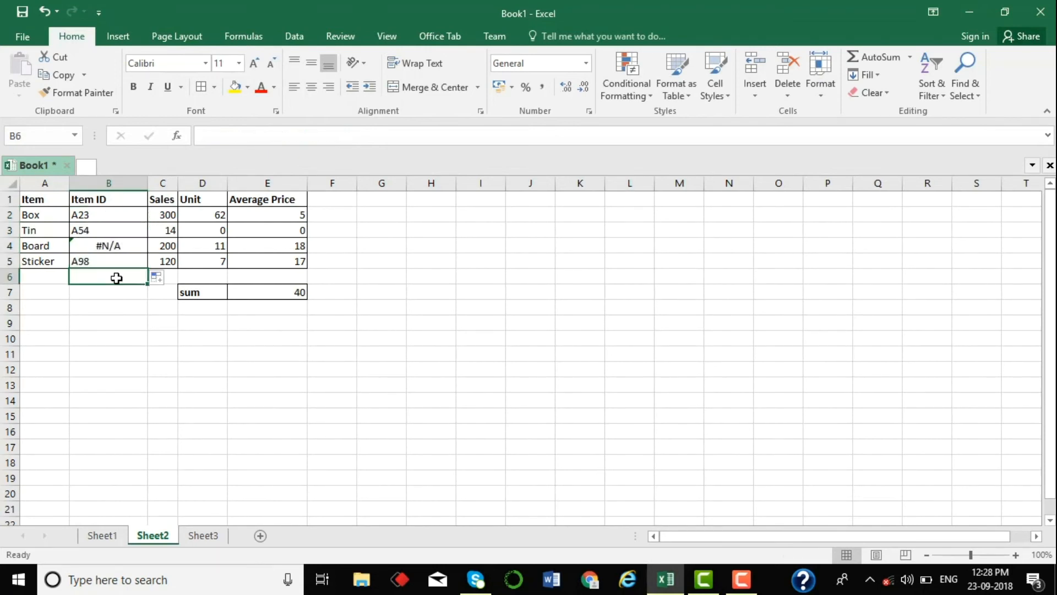
- Inspect the error-checking options for the Board's Item ID in B4 and dismiss them without a change
left_click(107, 241)
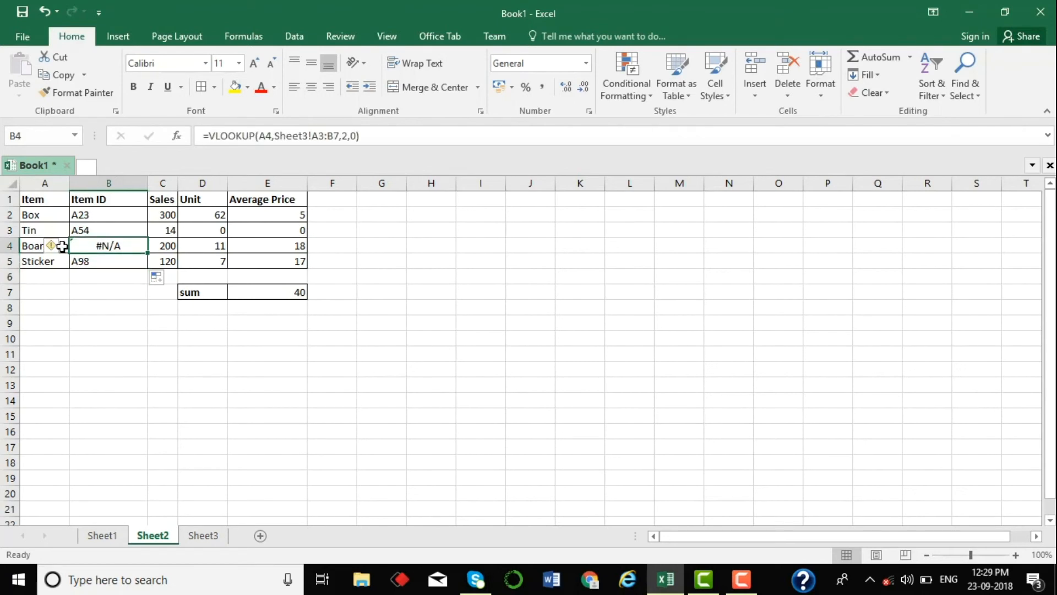
left_click(62, 246)
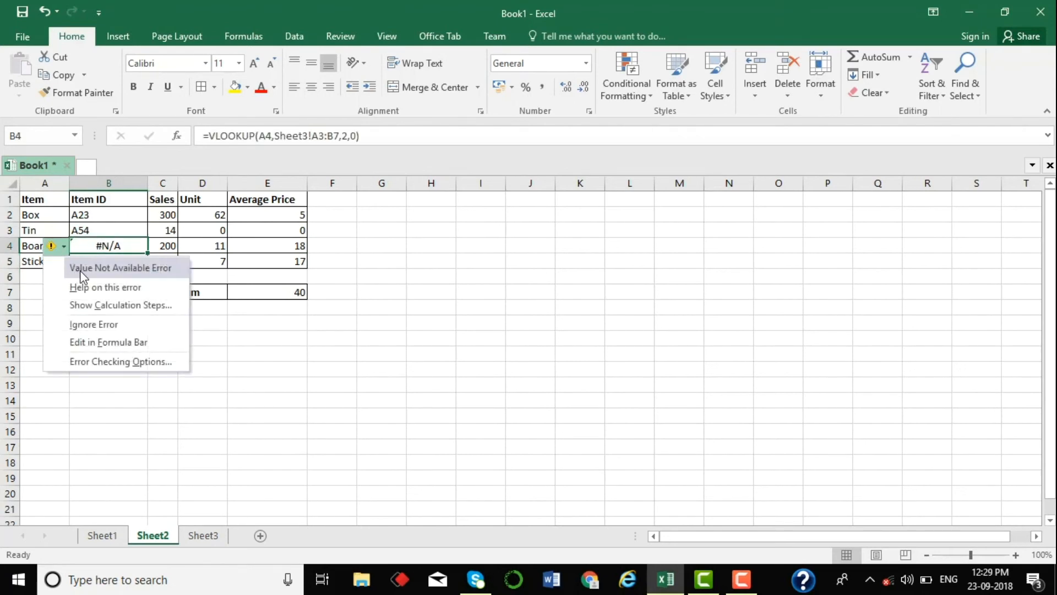
left_click(431, 462)
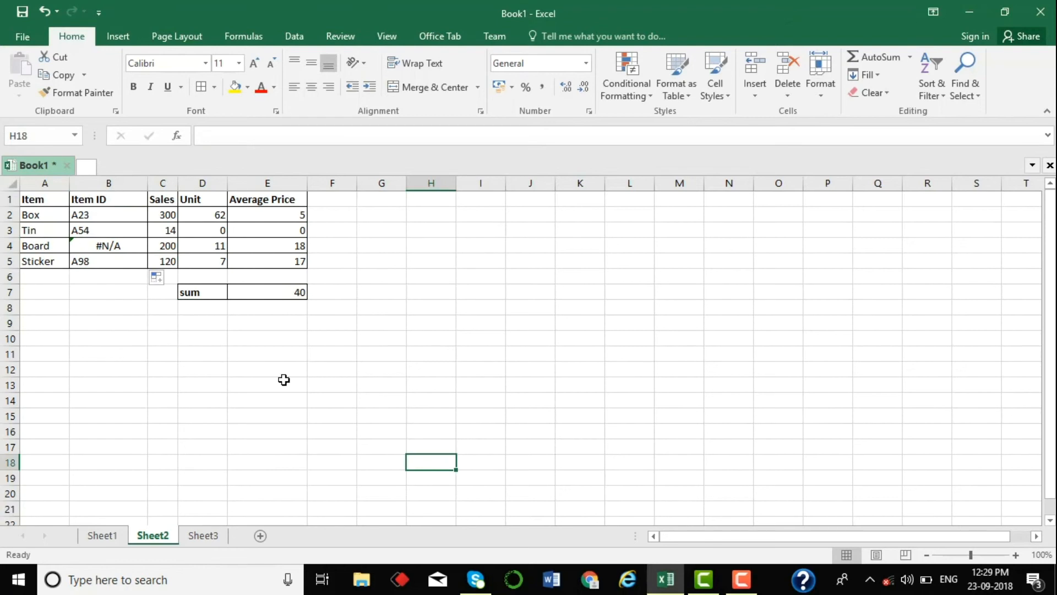
- Compare the Board item on Sheet2 with the item list on Sheet3 and check its Item ID formula in B4
left_click(34, 246)
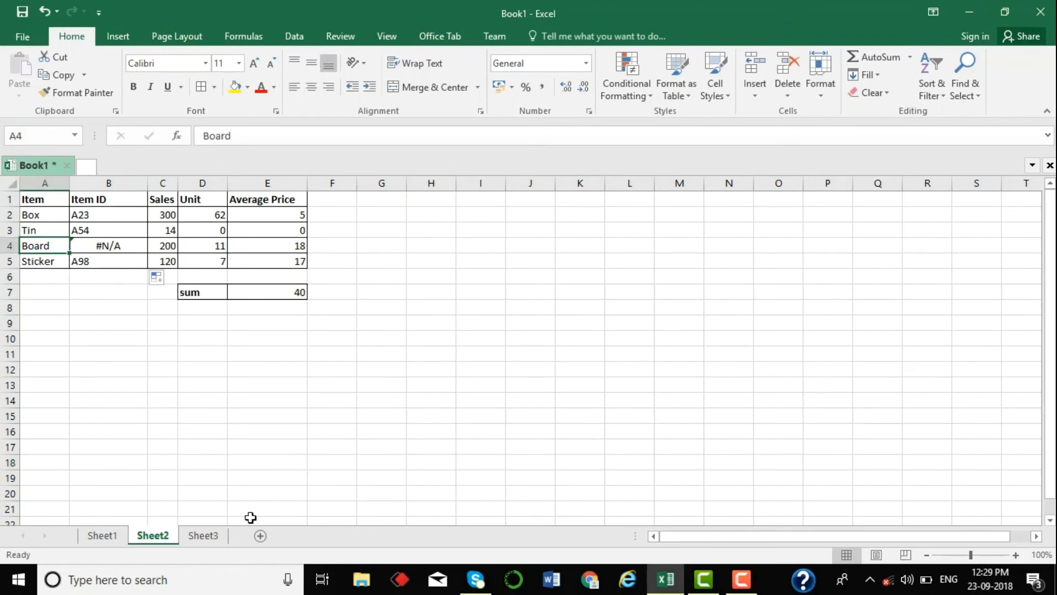
left_click(204, 537)
left_click_drag(48, 200, 52, 246)
left_click(156, 537)
left_click(109, 249)
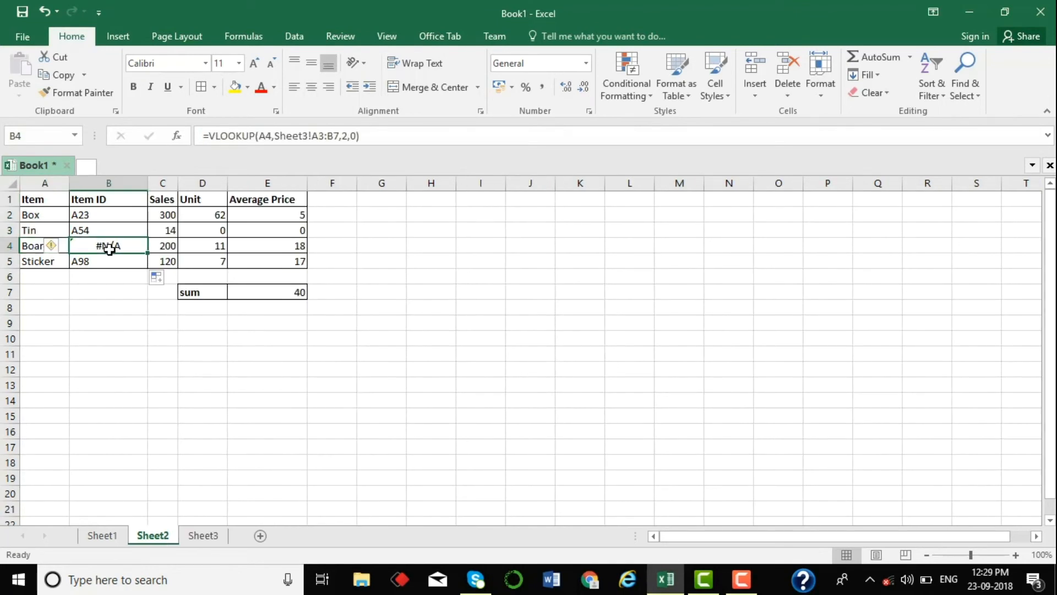
- Wrap the Box's Item ID formula in B2 as =IFNA(VLOOKUP(A2,Sheet3!A1:B5,2,0),"Item not found")
left_click(106, 214)
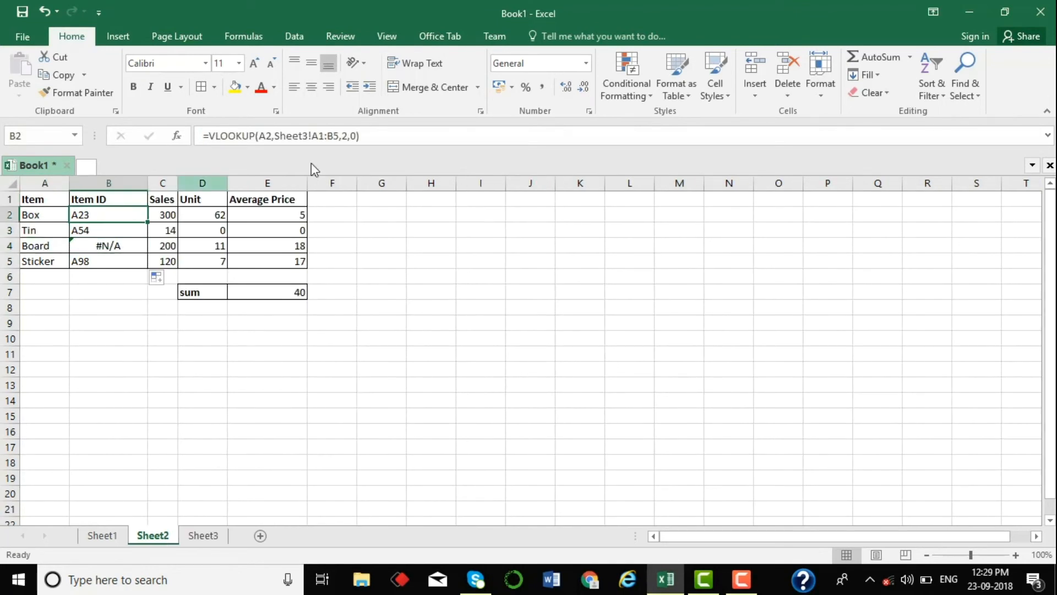
left_click(211, 136)
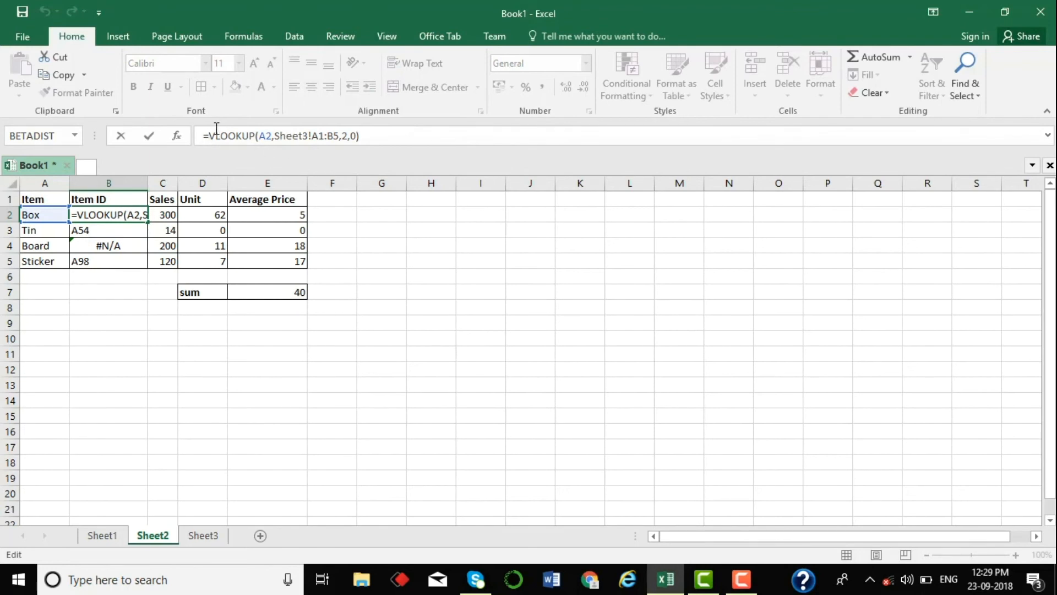
type("if")
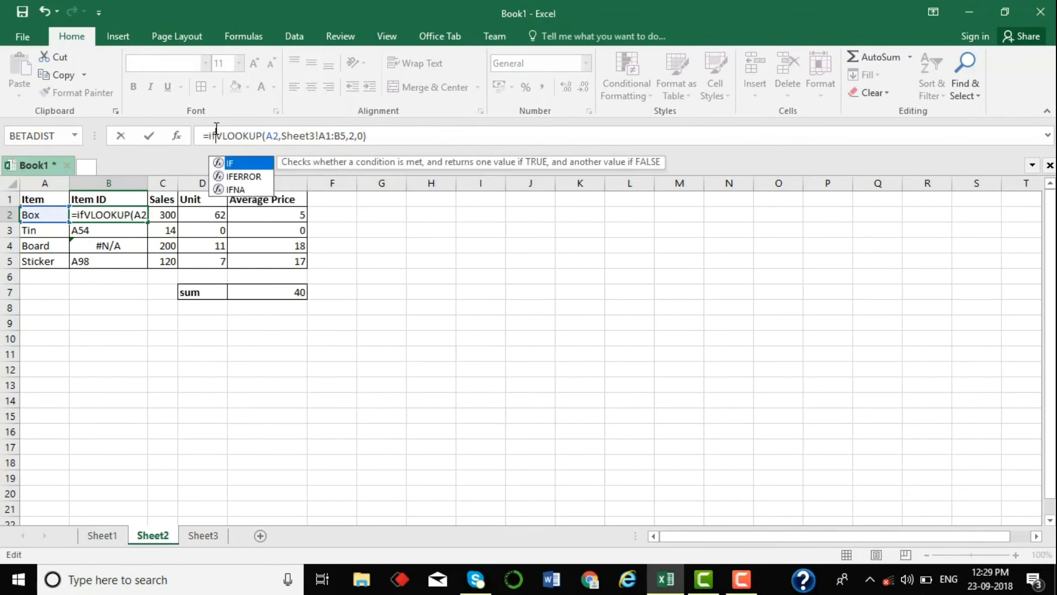
key("Down")
key("Down")
key("Tab")
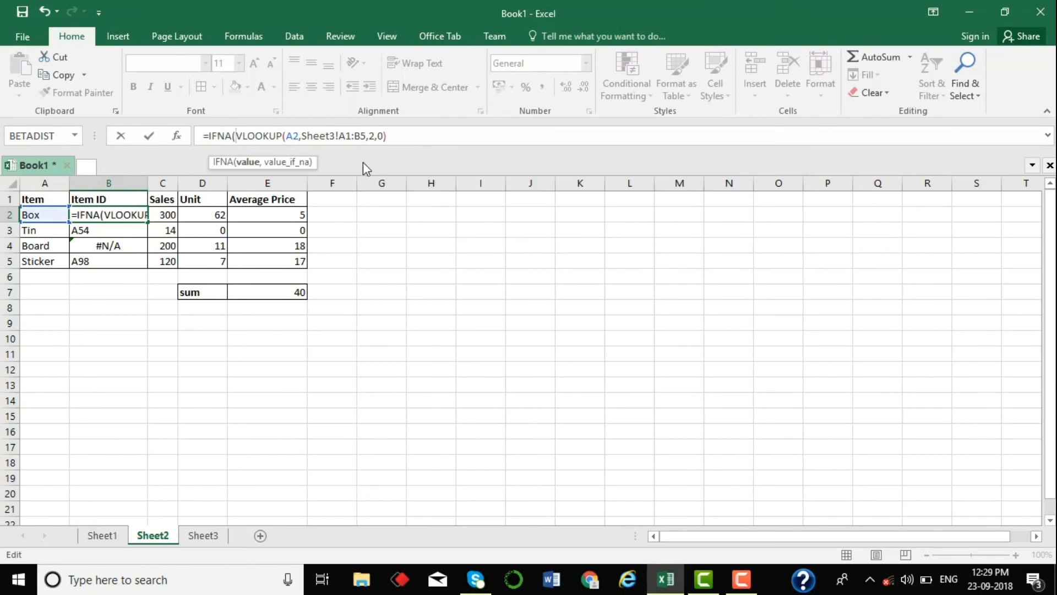
type(",")
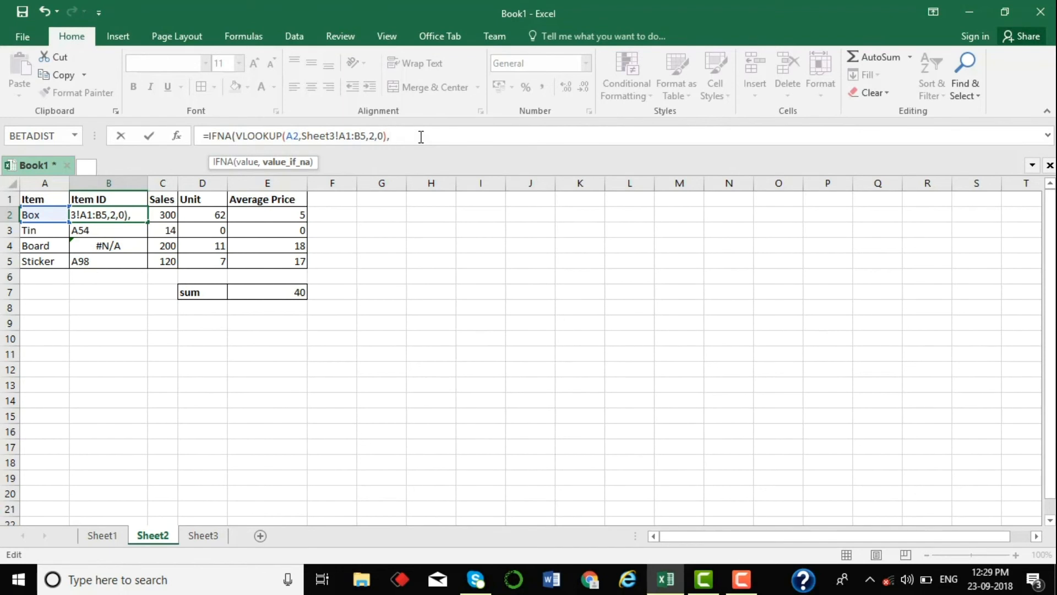
type("\"Item not found\"")
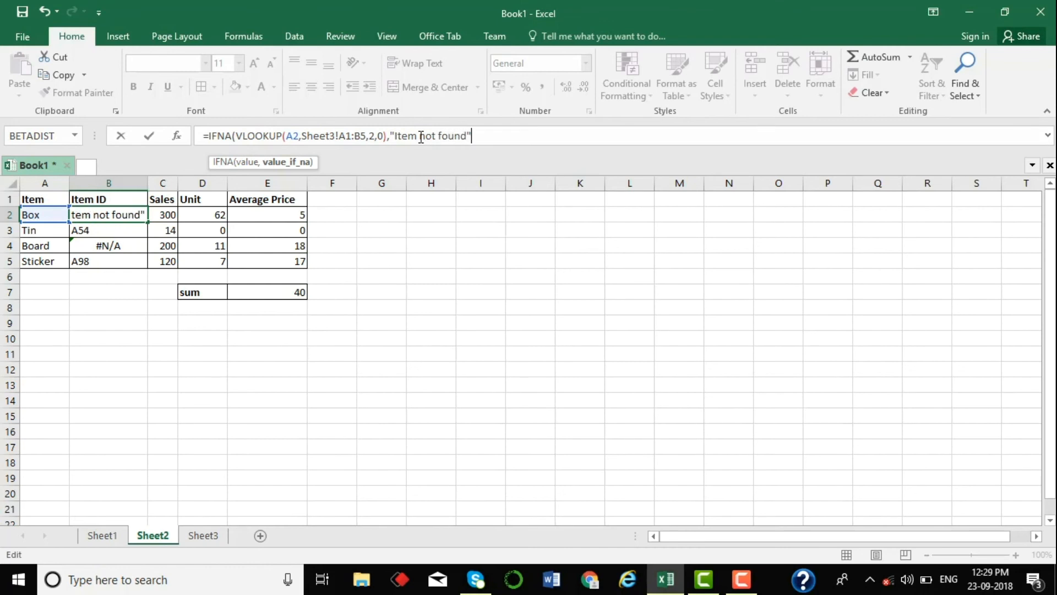
type(")")
key("Return")
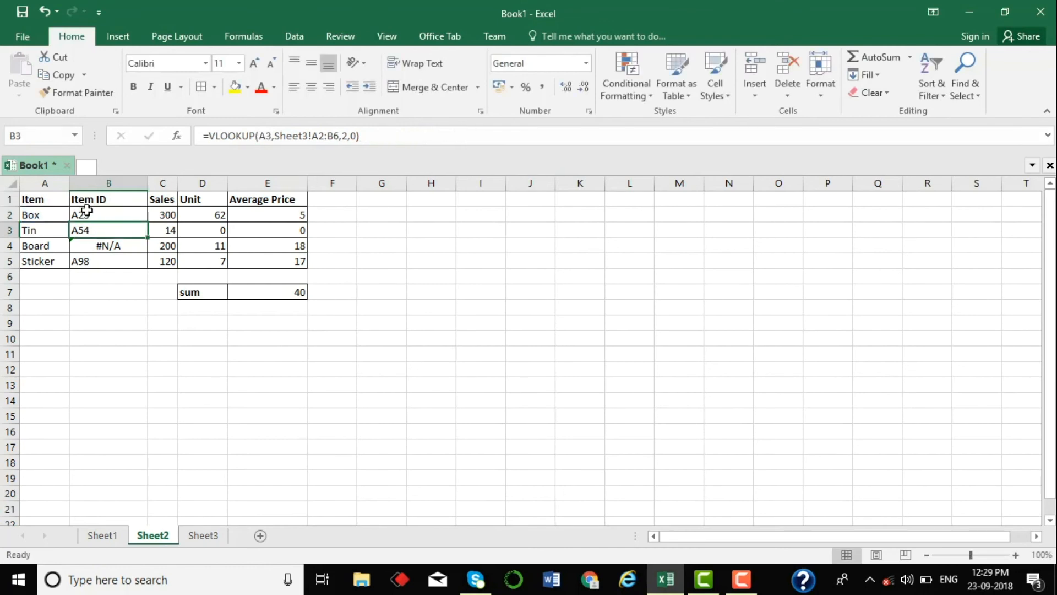
- Fill the IFNA formula from B2 down through B5 and check the Board's formula in B4
left_click(87, 210)
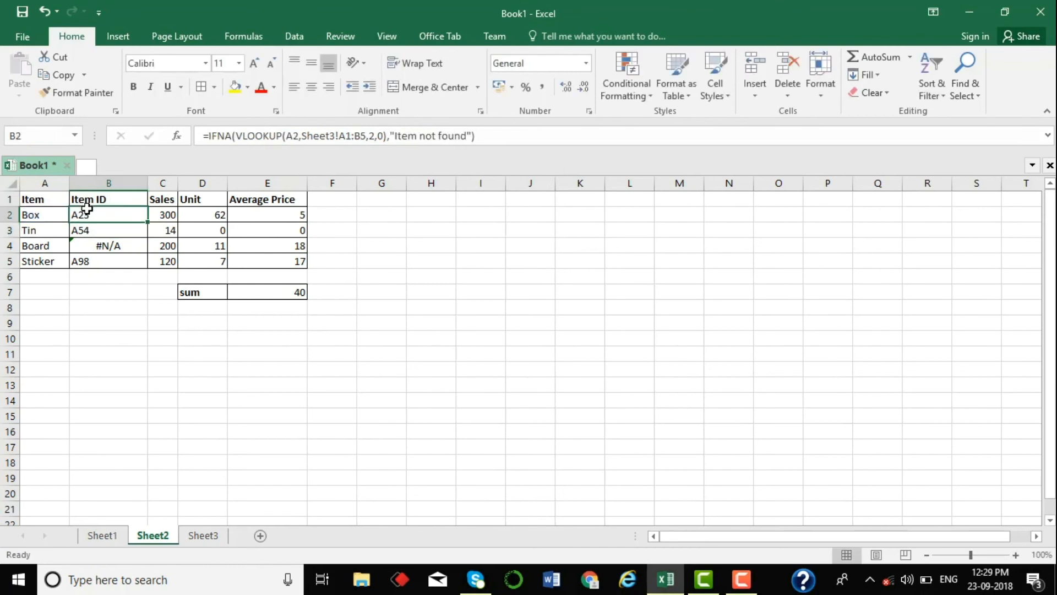
double_click(148, 221)
left_click(109, 246)
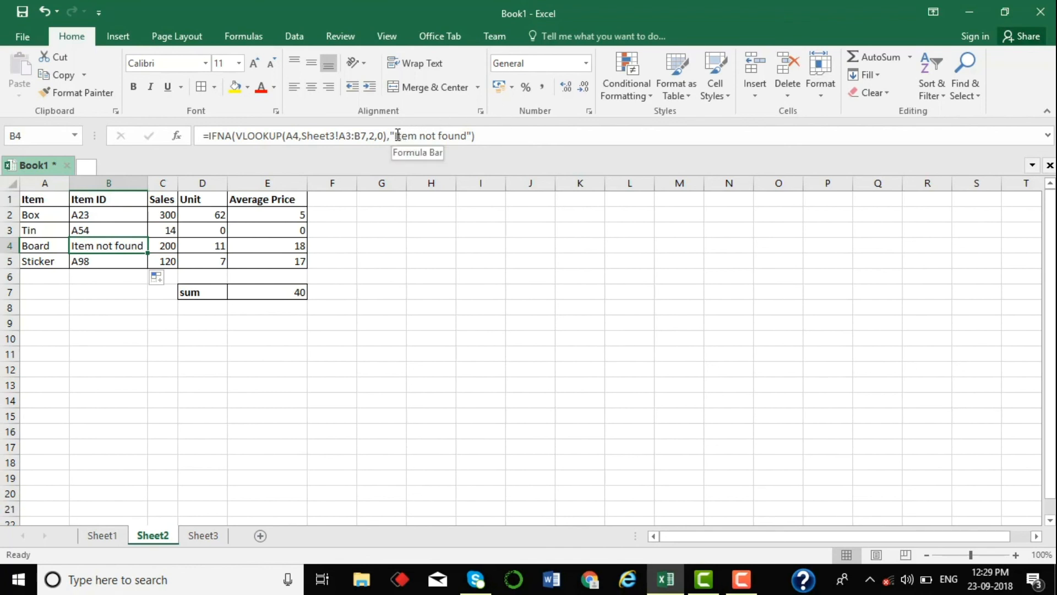
left_click(394, 380)
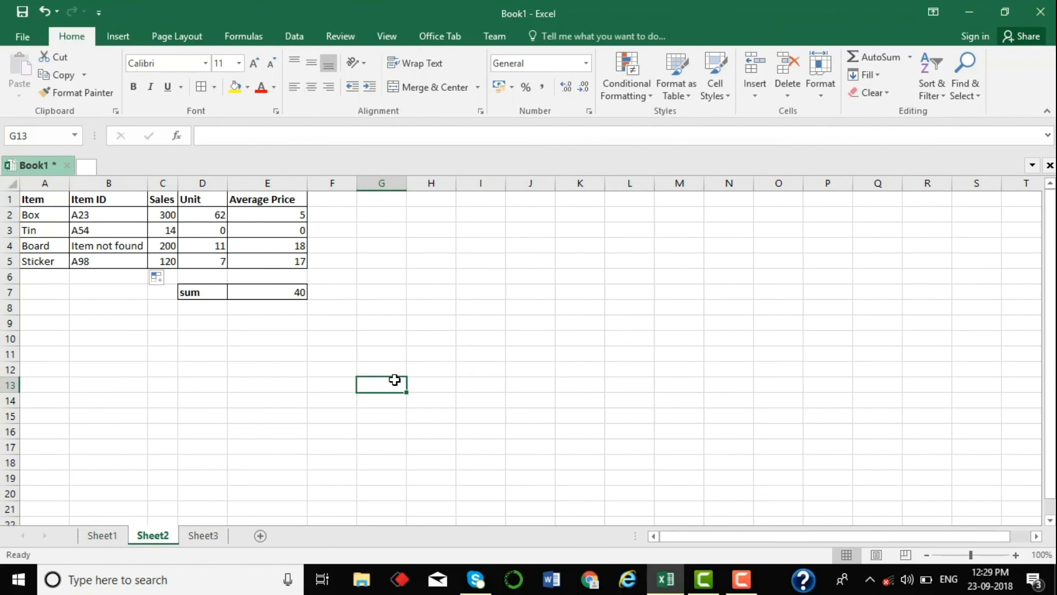